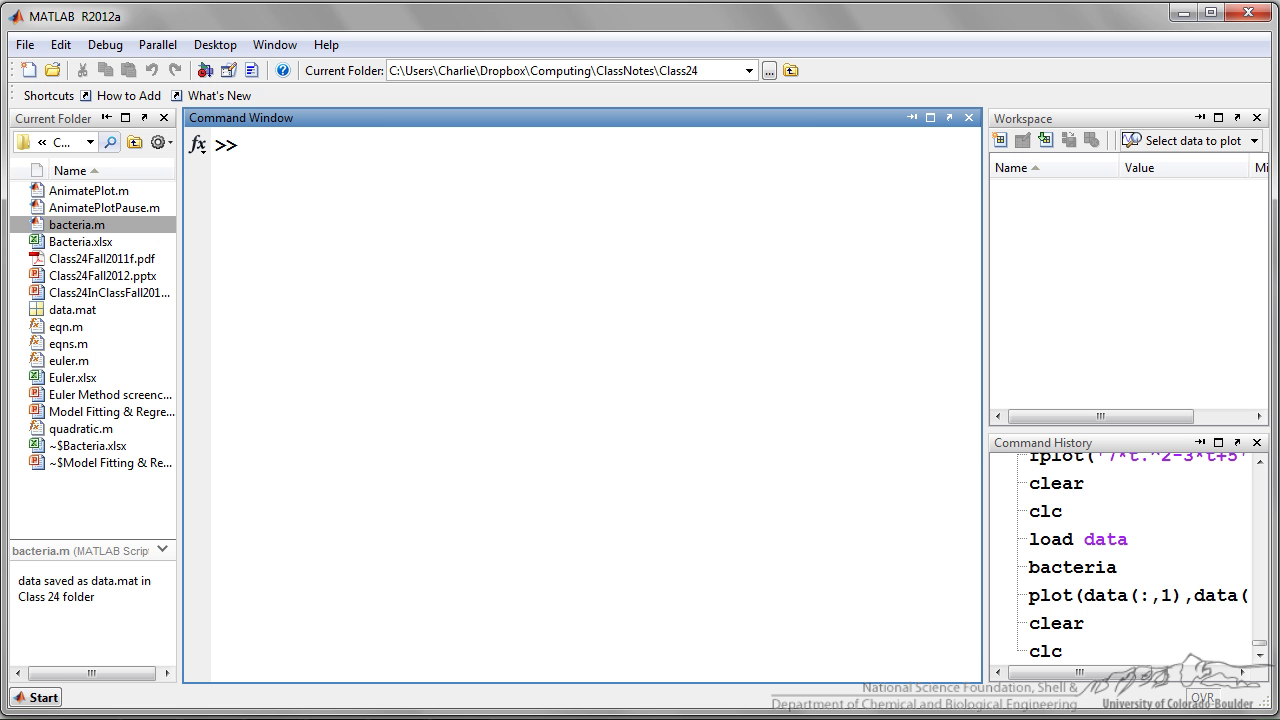
Switch to the Excel window showing Bacteria.xlsx with its Elapsed Time and O.D. columns
key(alt+Tab)
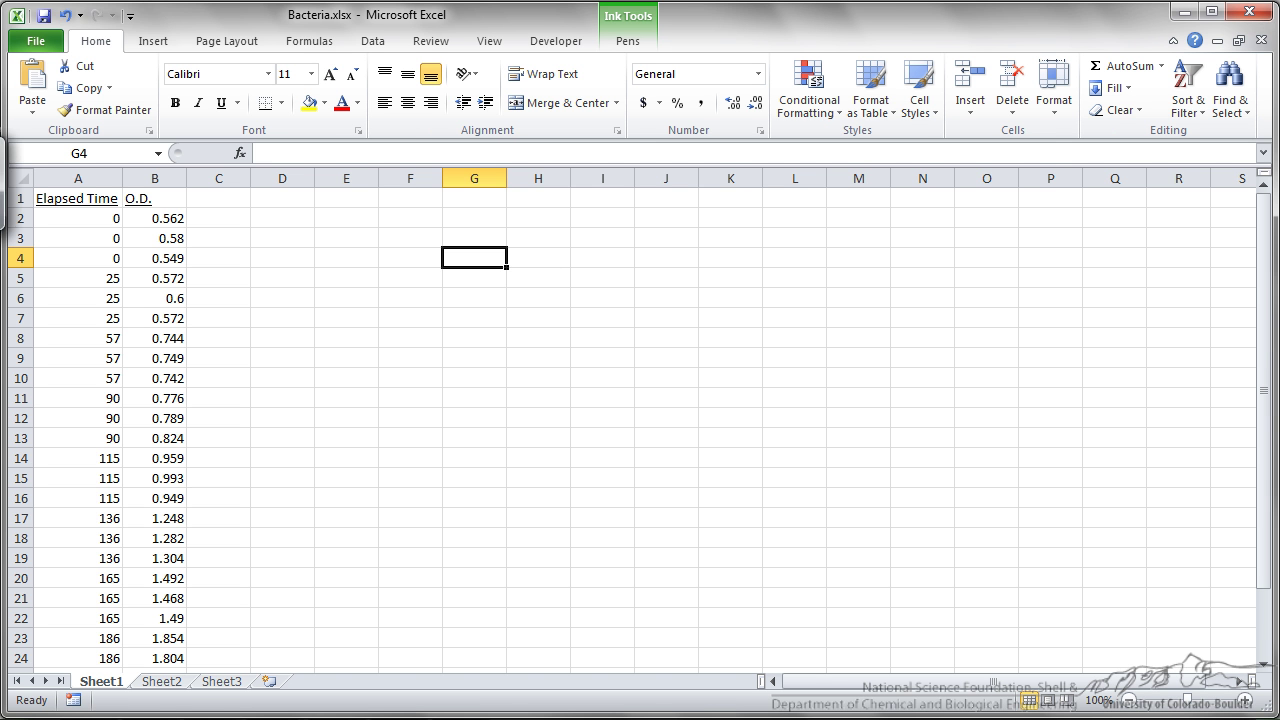
Highlight the triplicate time-0 readings in A2:A4 and B2:B4, then return to MATLAB
drag(100, 218, 100, 258)
drag(160, 218, 160, 258)
key(alt+Tab)
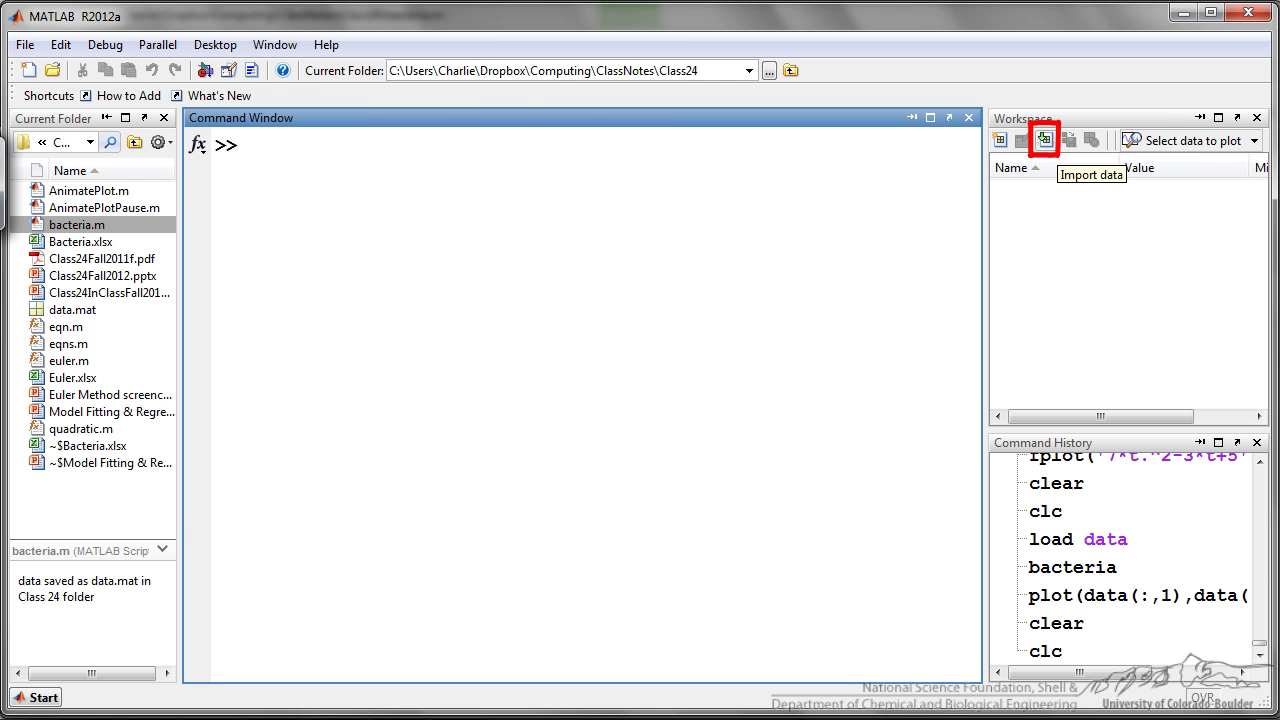
Import range A2:B28 of Bacteria.xlsx as a matrix and rename the variable to data
click(1045, 140)
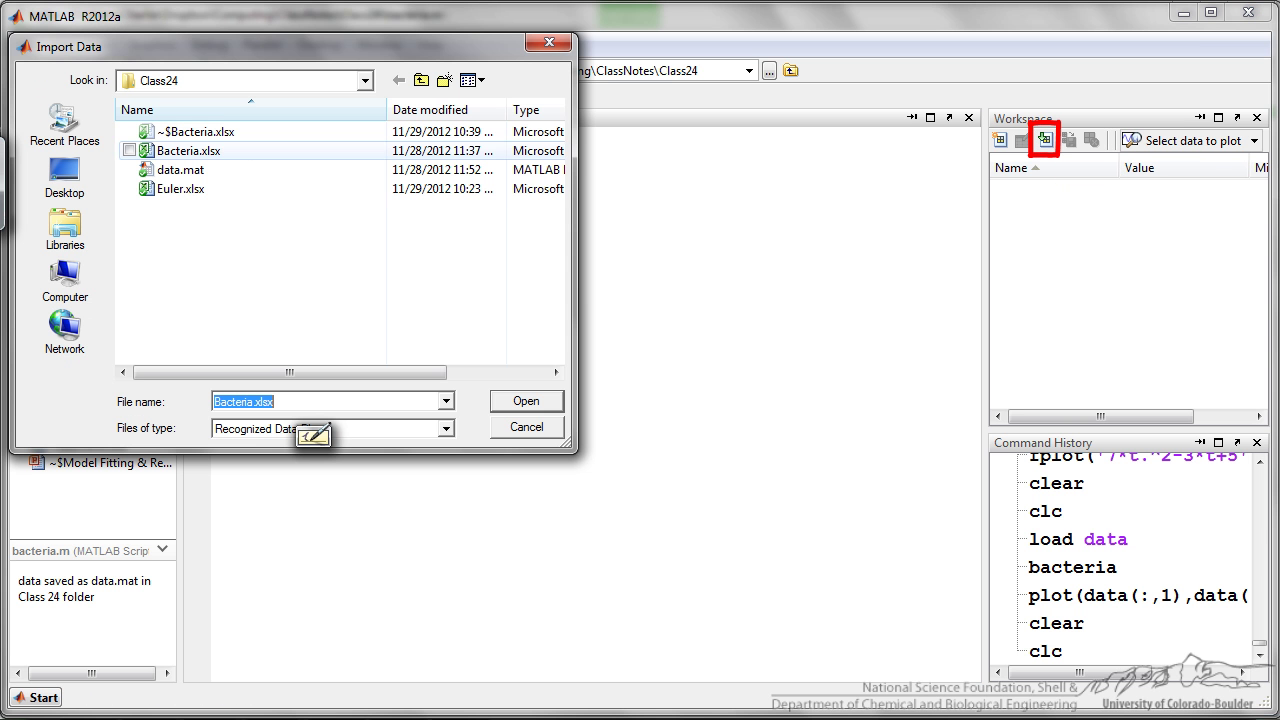
click(185, 150)
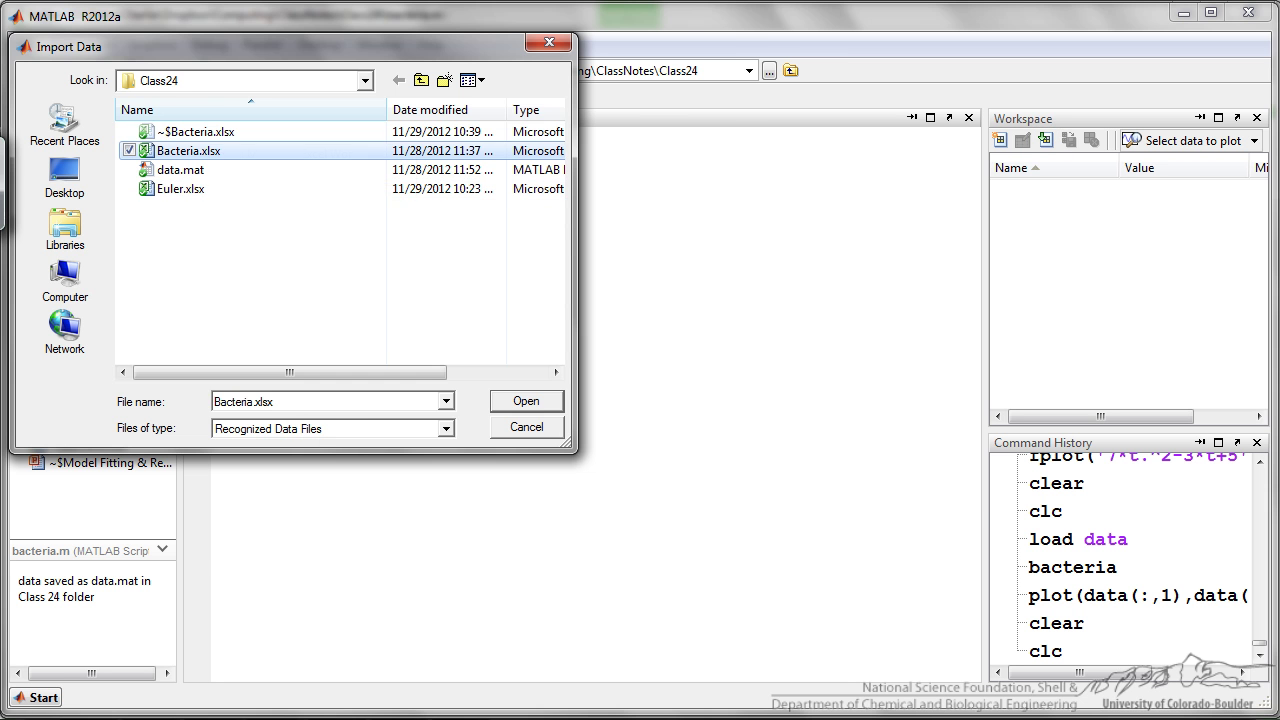
click(520, 398)
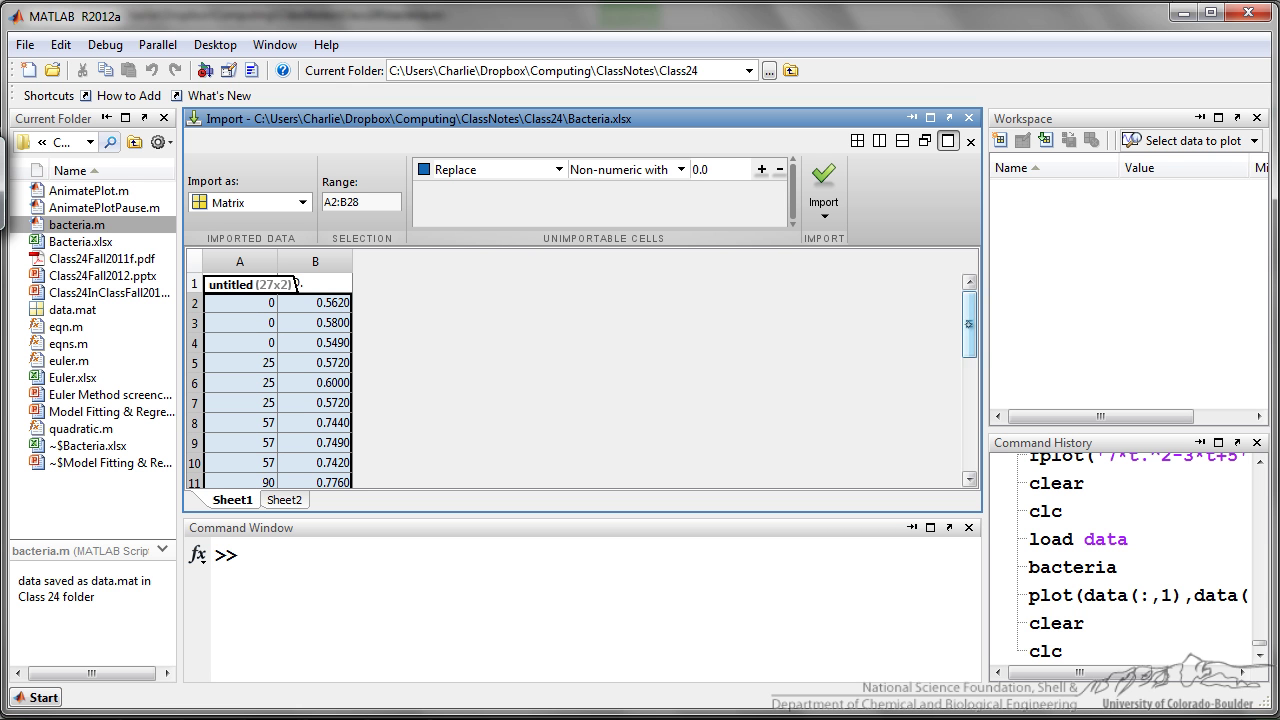
mouse_move(969, 298)
mouse_down()
mouse_move(969, 400)
mouse_move(969, 297)
mouse_up()
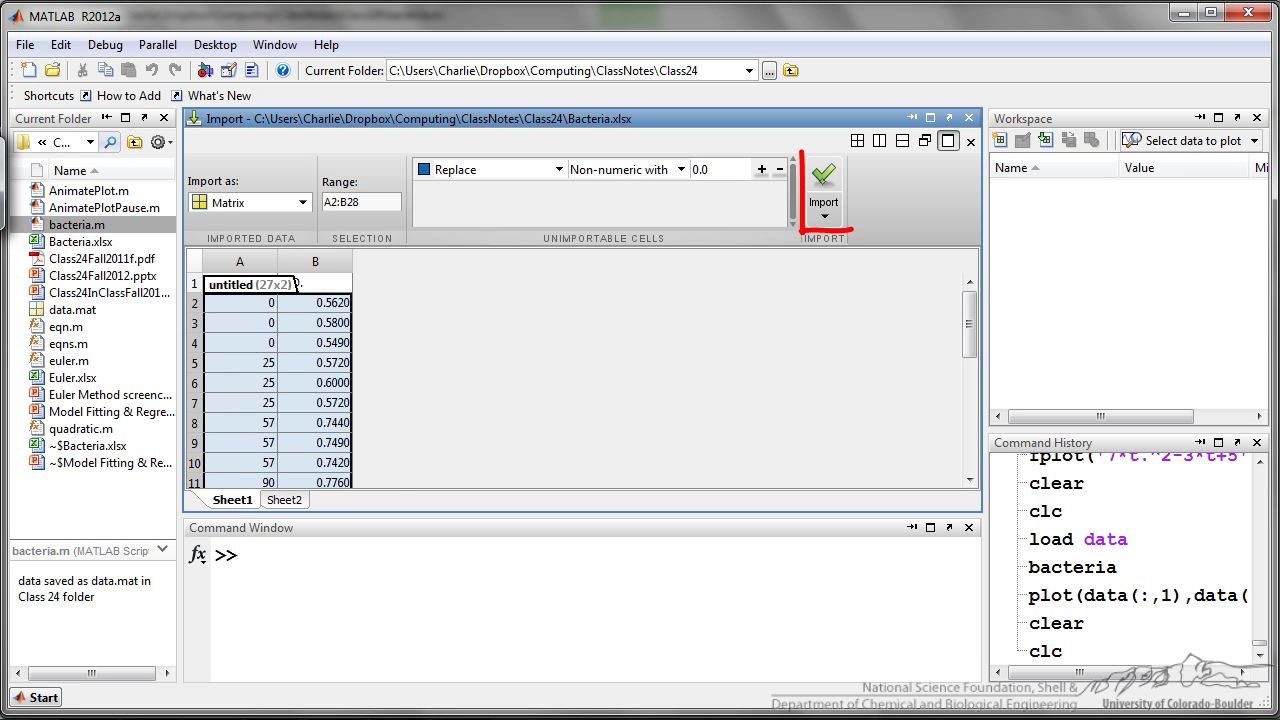
click(822, 178)
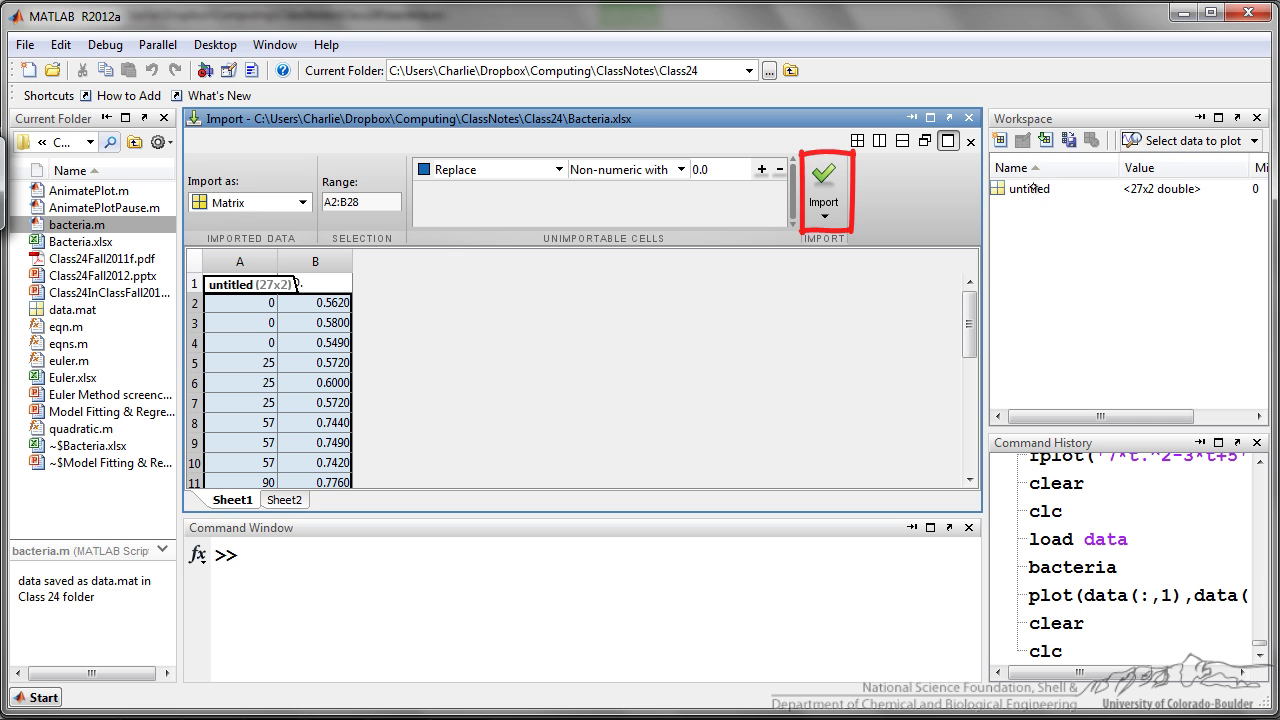
click(1030, 189)
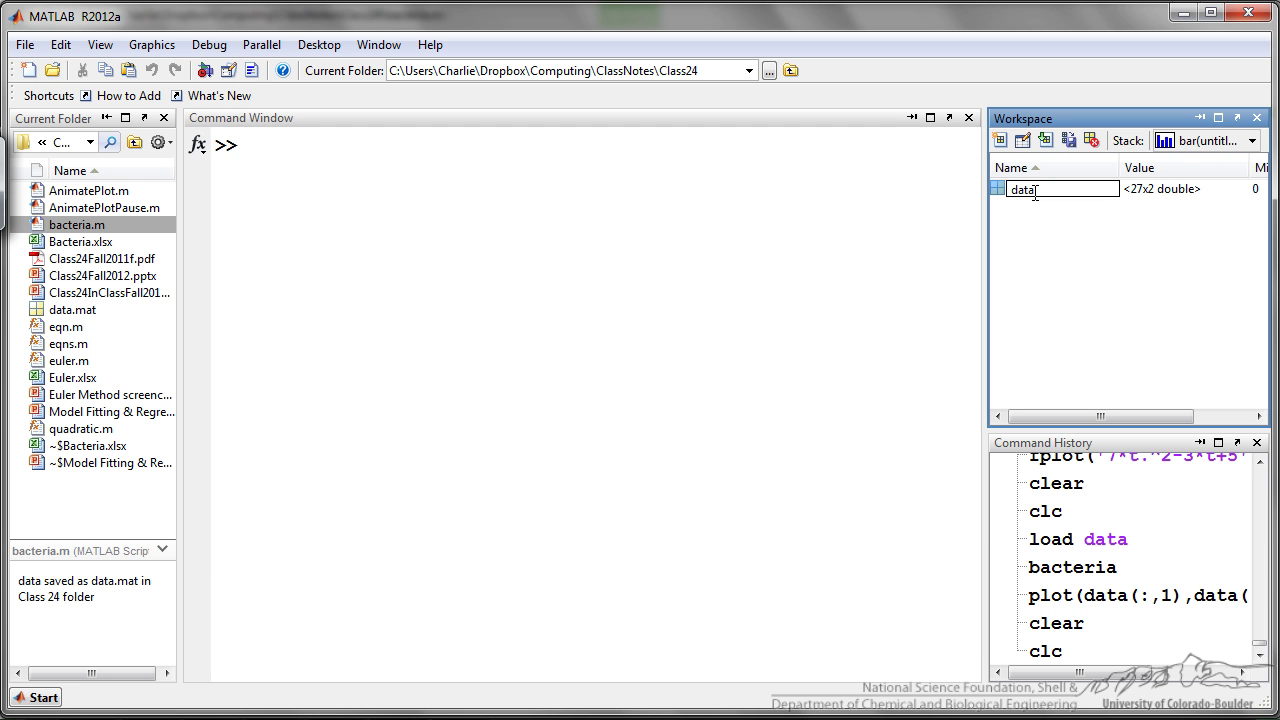
text(data)
key(Return)
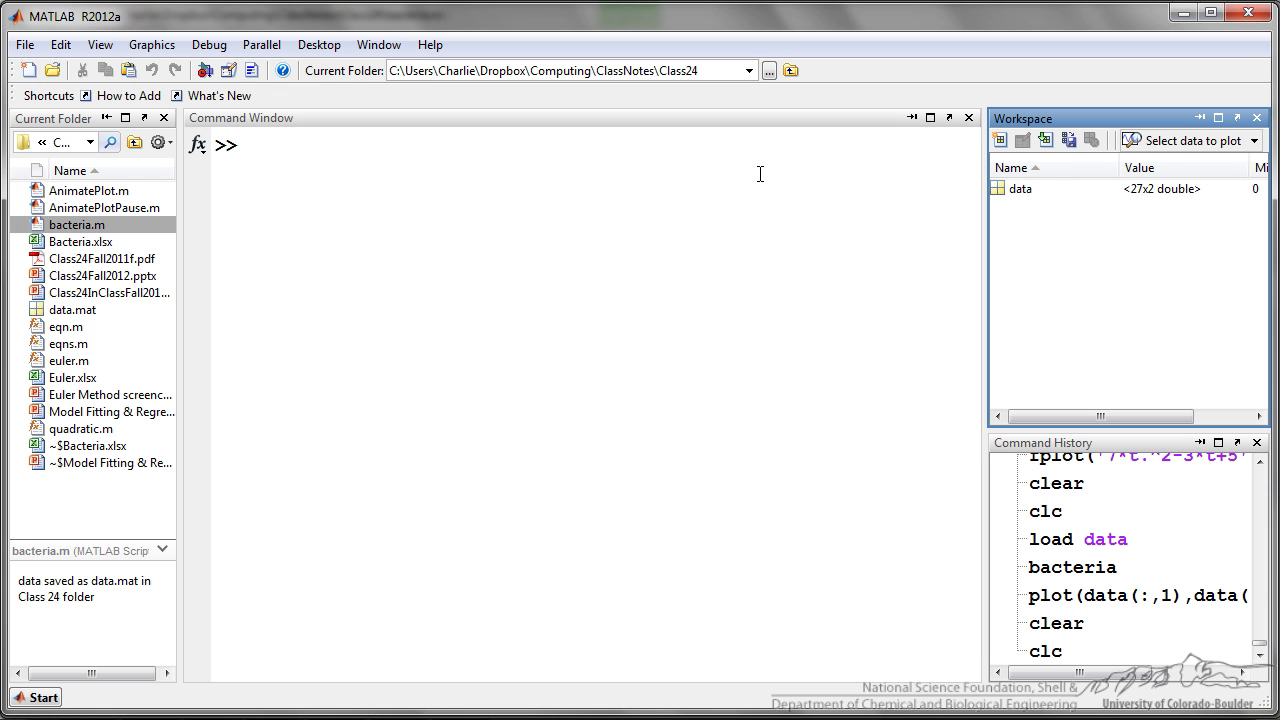
Save the workspace to data.mat and restore it with load data
click(1070, 139)
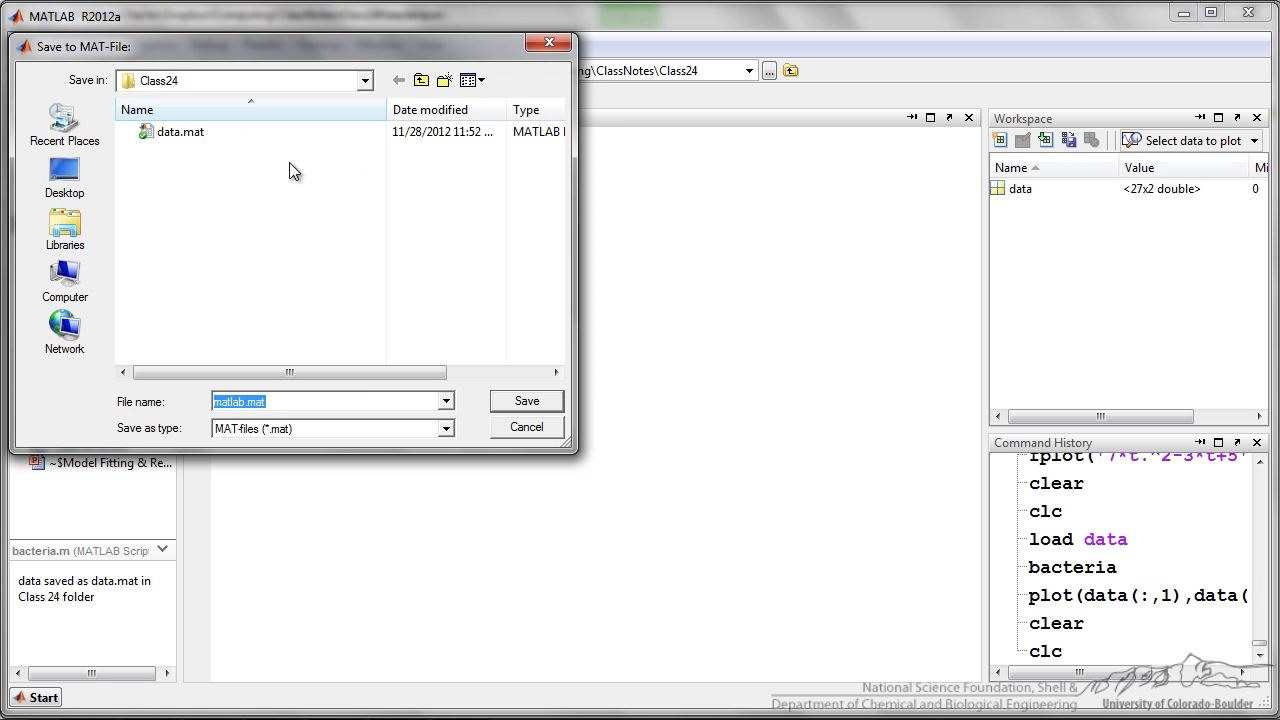
click(265, 132)
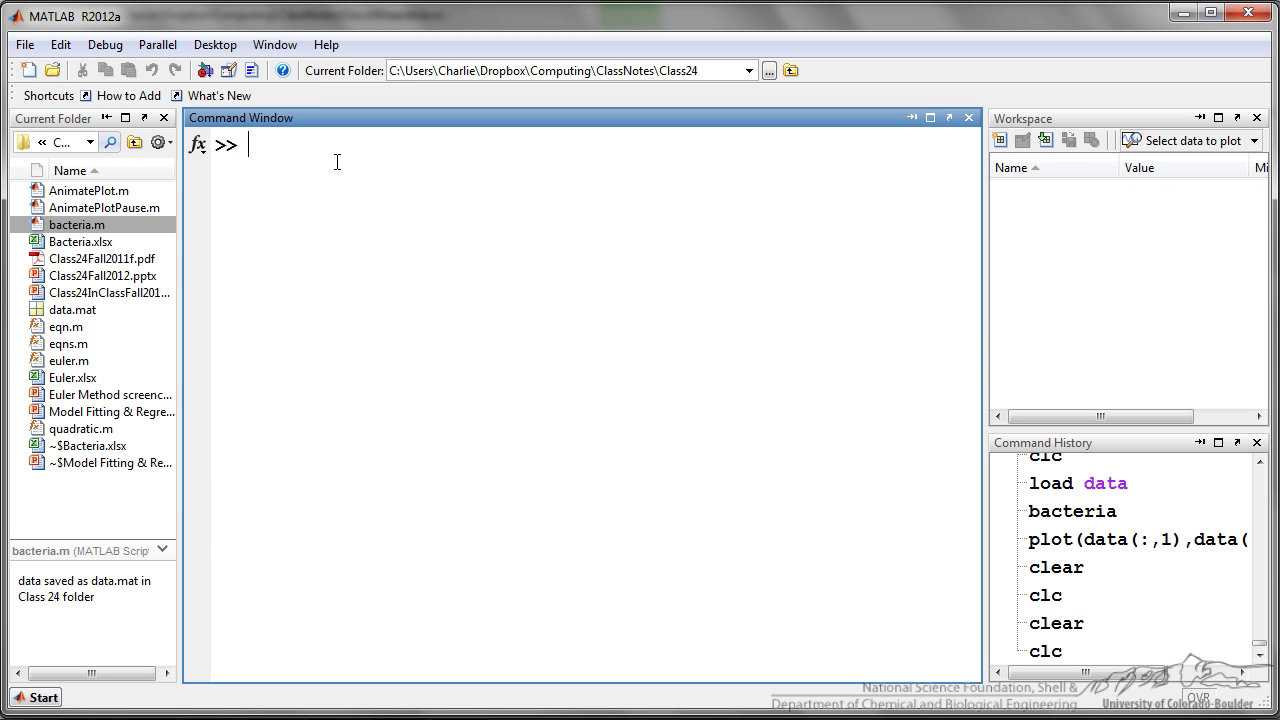
text(load data)
key(Return)
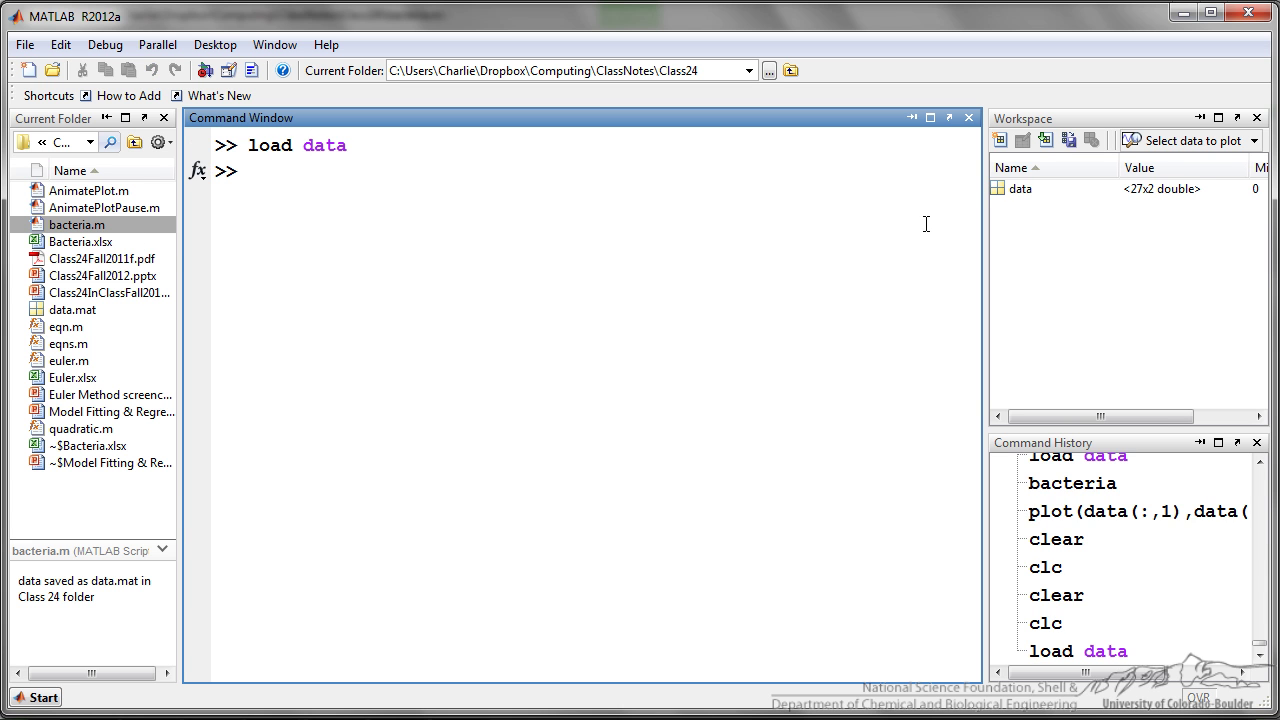
click(1023, 187)
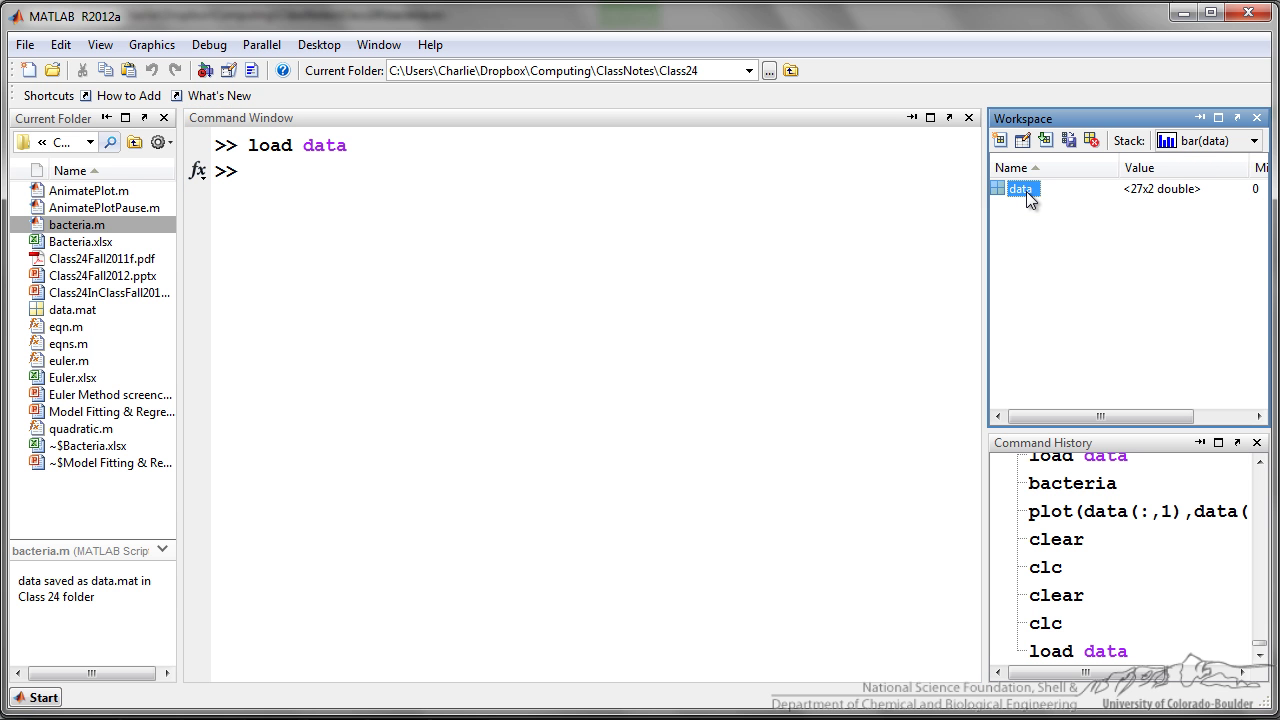
Rerun plot(data(:,1),data(:,2),'ks'); grid on and move Figure 1 aside
click(766, 177)
key(Up)
key(Up)
key(Up)
key(Up)
key(Up)
key(Up)
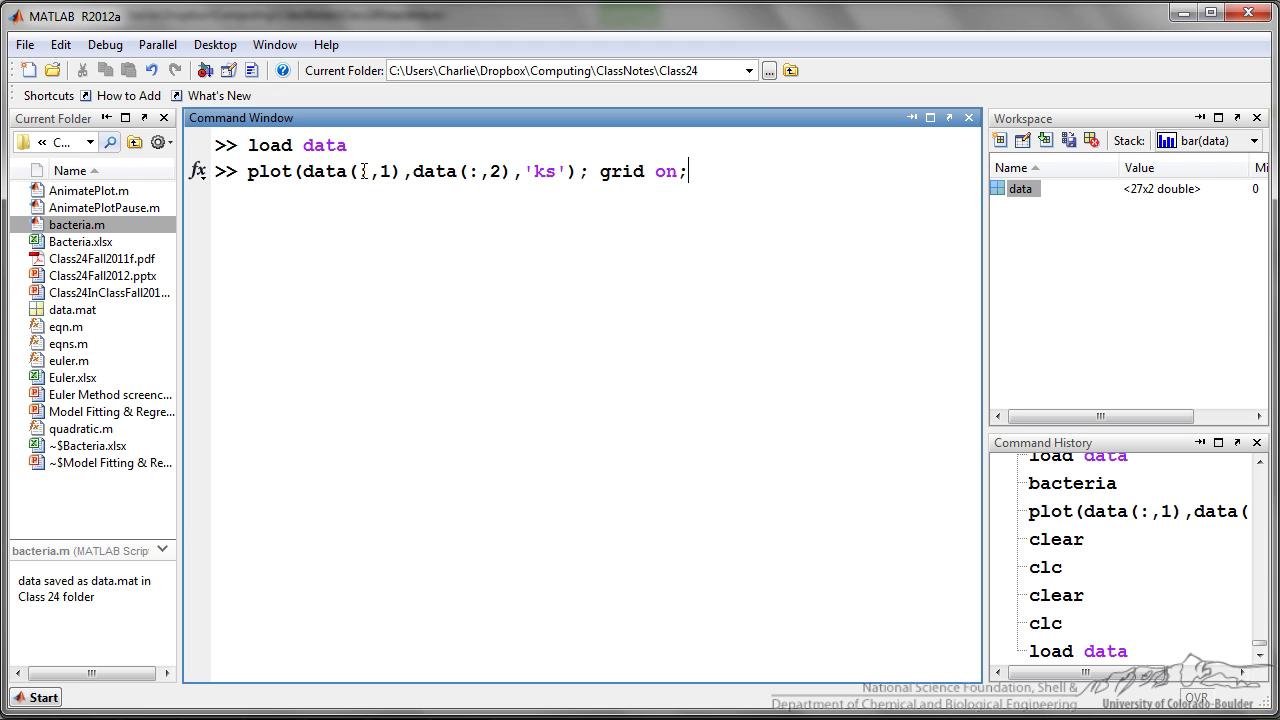
click(364, 171)
drag(358, 171, 370, 171)
click(393, 171)
drag(470, 171, 501, 172)
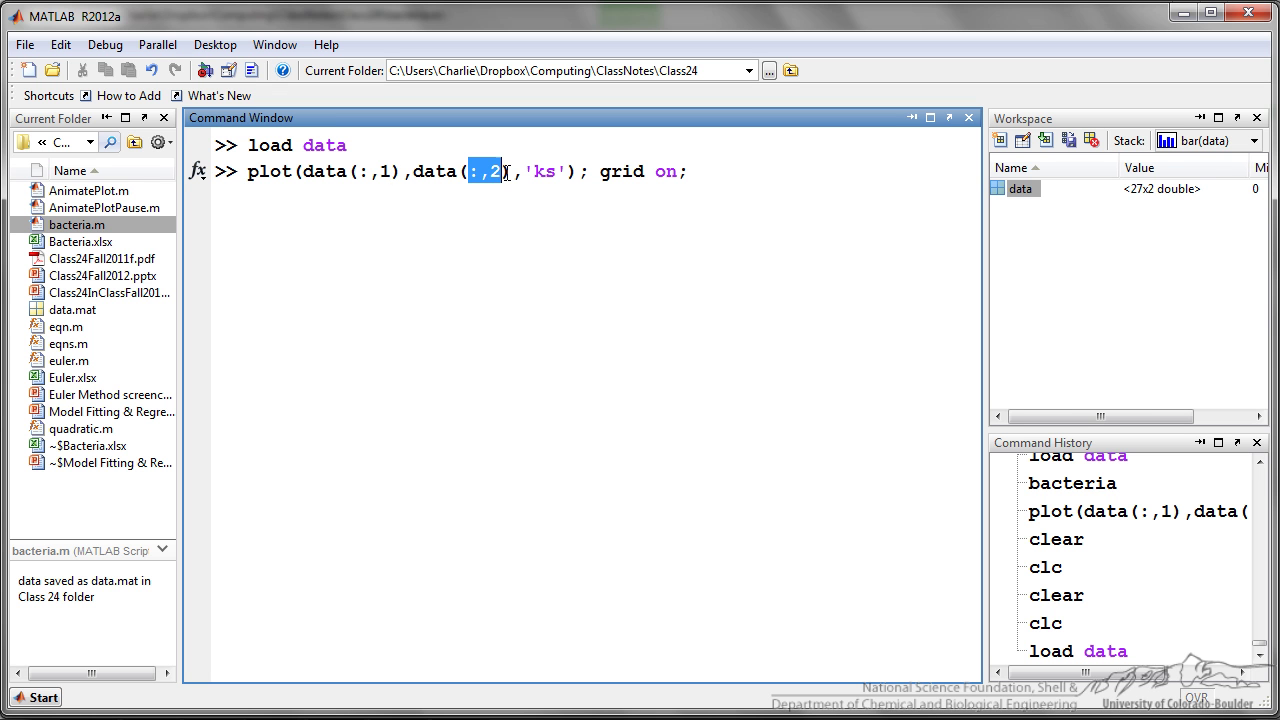
click(494, 172)
double_click(497, 172)
drag(524, 171, 572, 171)
key(Return)
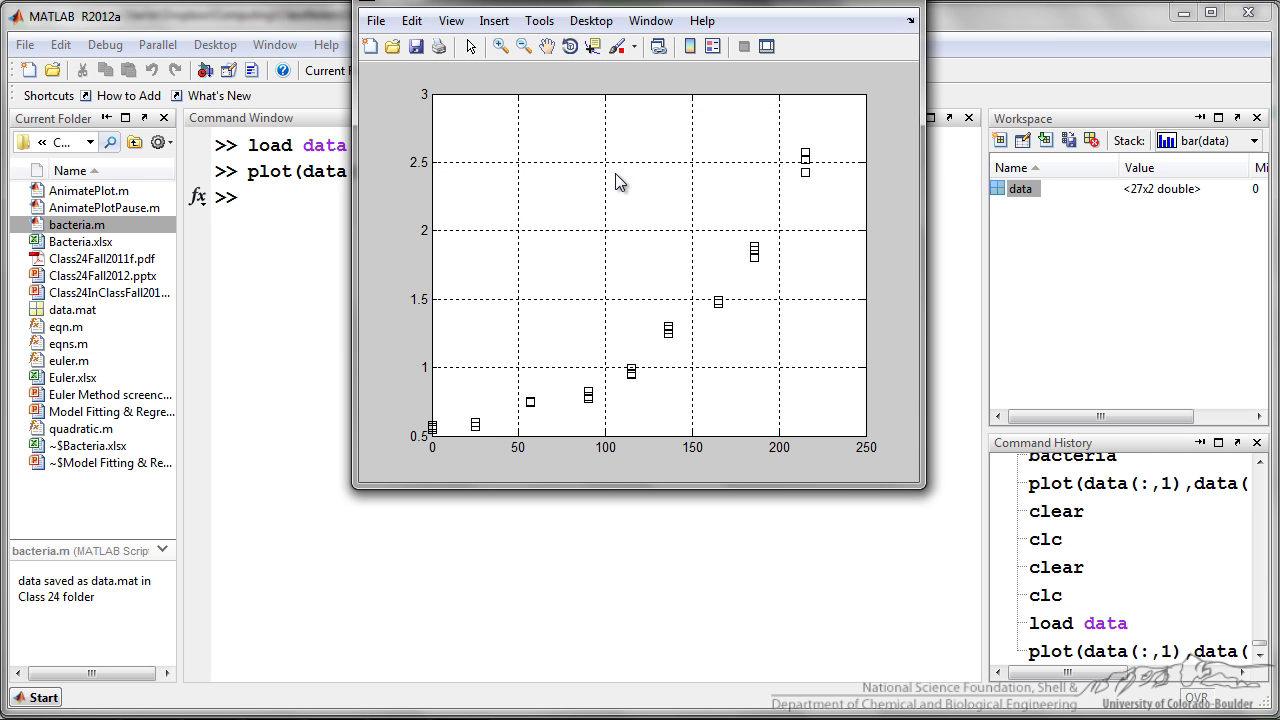
drag(622, 11, 566, 77)
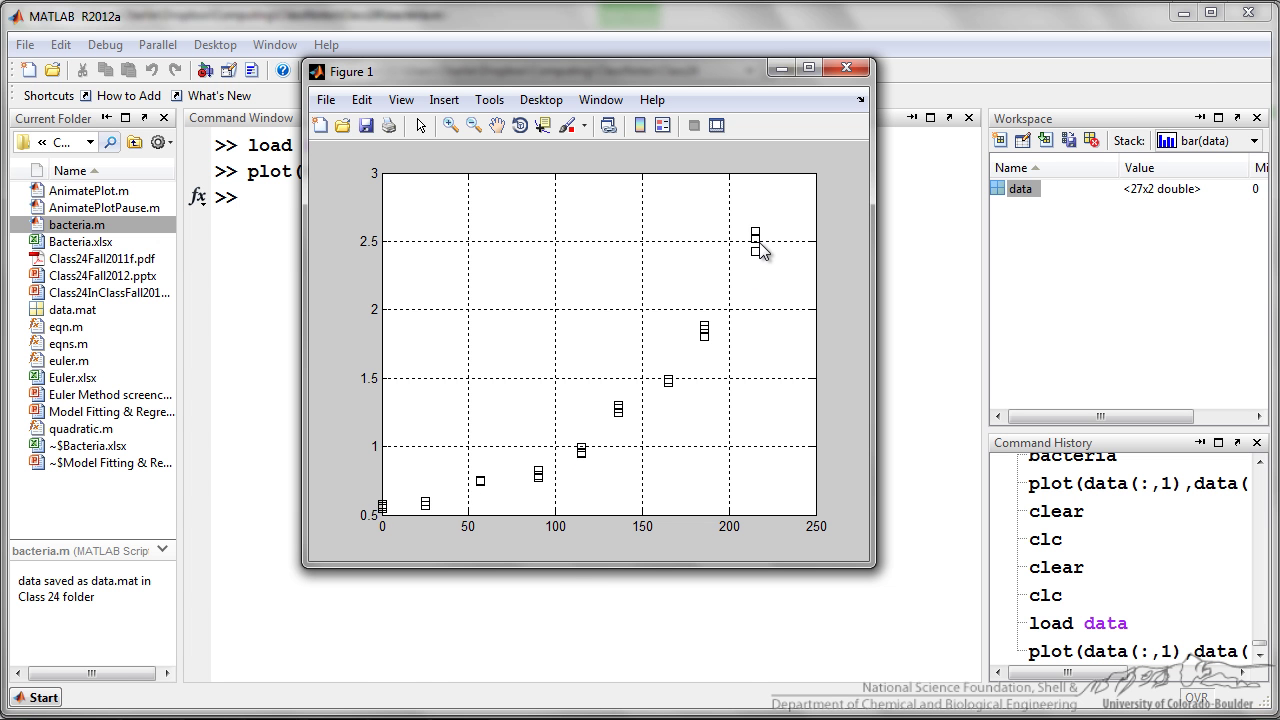
In bacteria.m, highlight lines 2-3 assigning x and y from the data columns
key(alt+Tab)
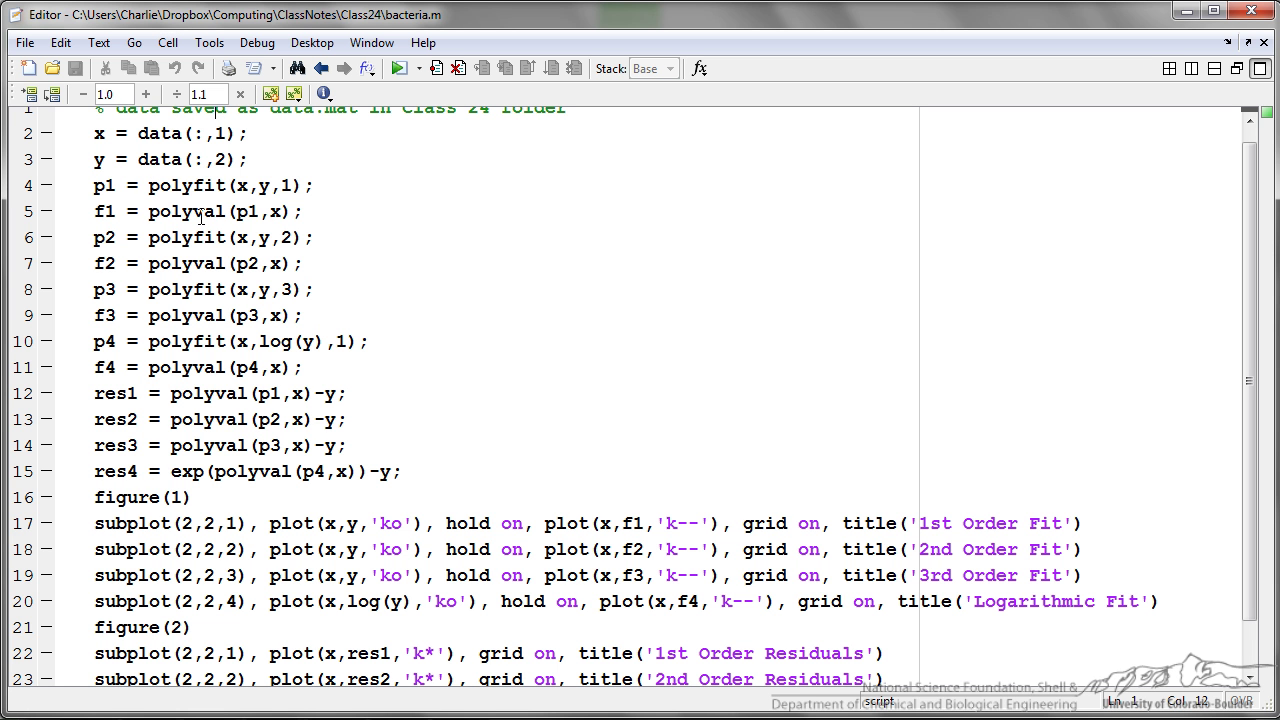
drag(94, 133, 248, 133)
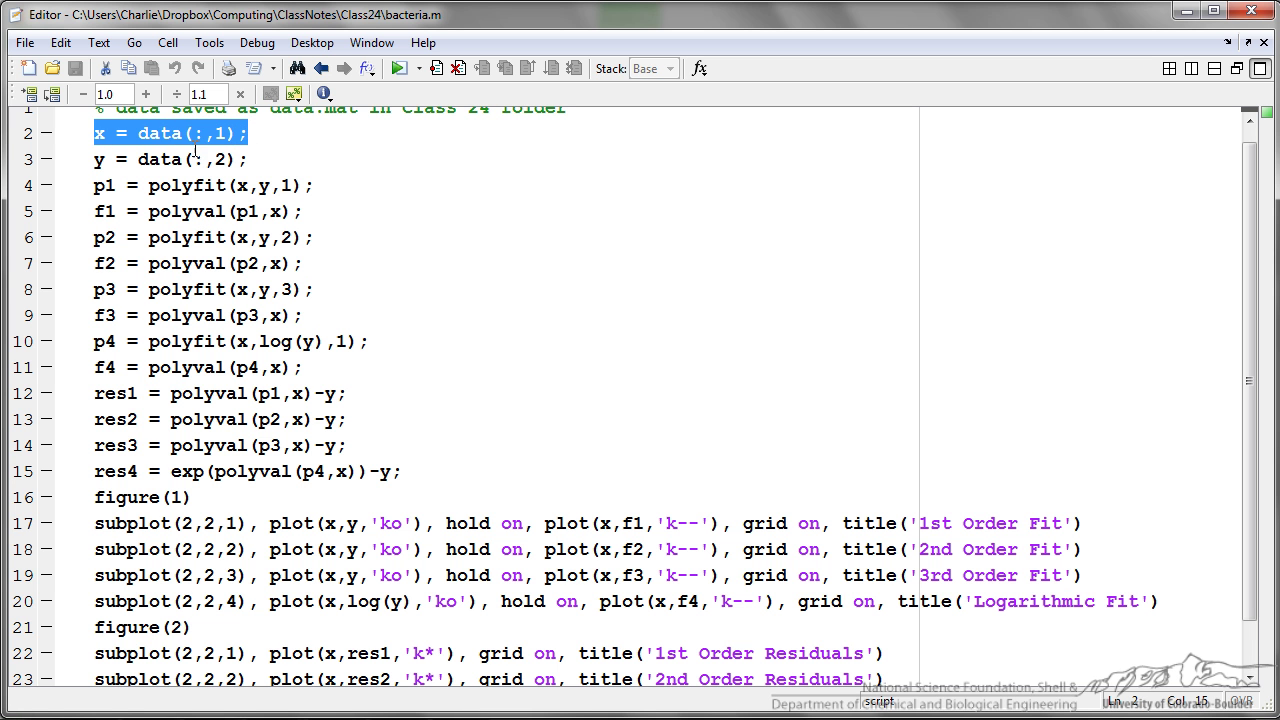
drag(94, 159, 276, 163)
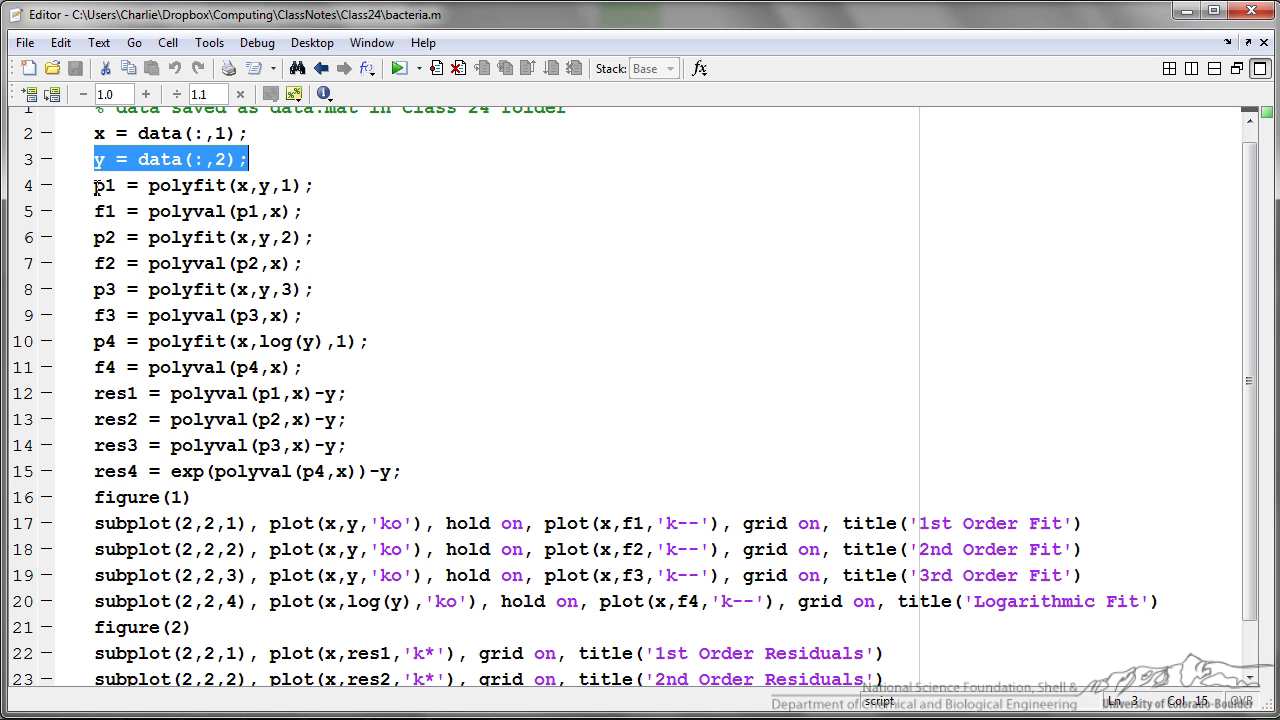
Highlight p1, its fit order 1, and f1's polyval(p1,x) on lines 4-5
mouse_move(94, 185)
mouse_down()
mouse_move(127, 185)
mouse_move(116, 185)
mouse_up()
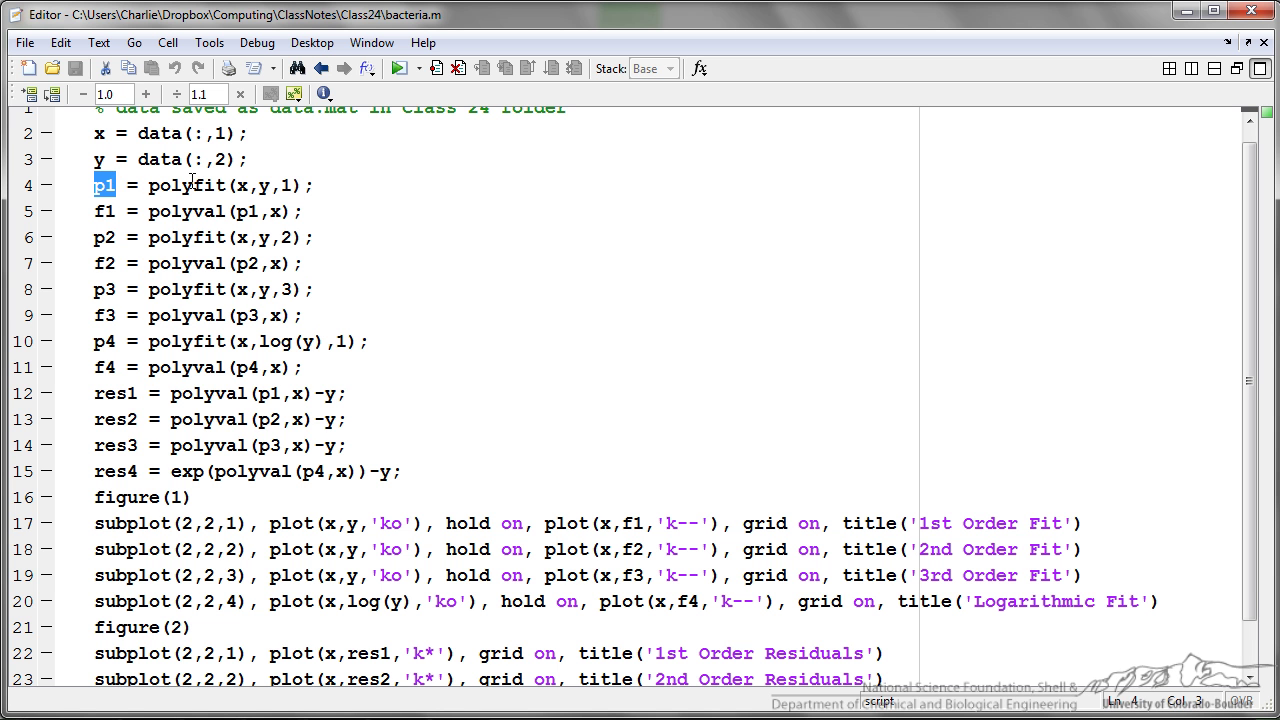
click(292, 185)
key(shift+Left)
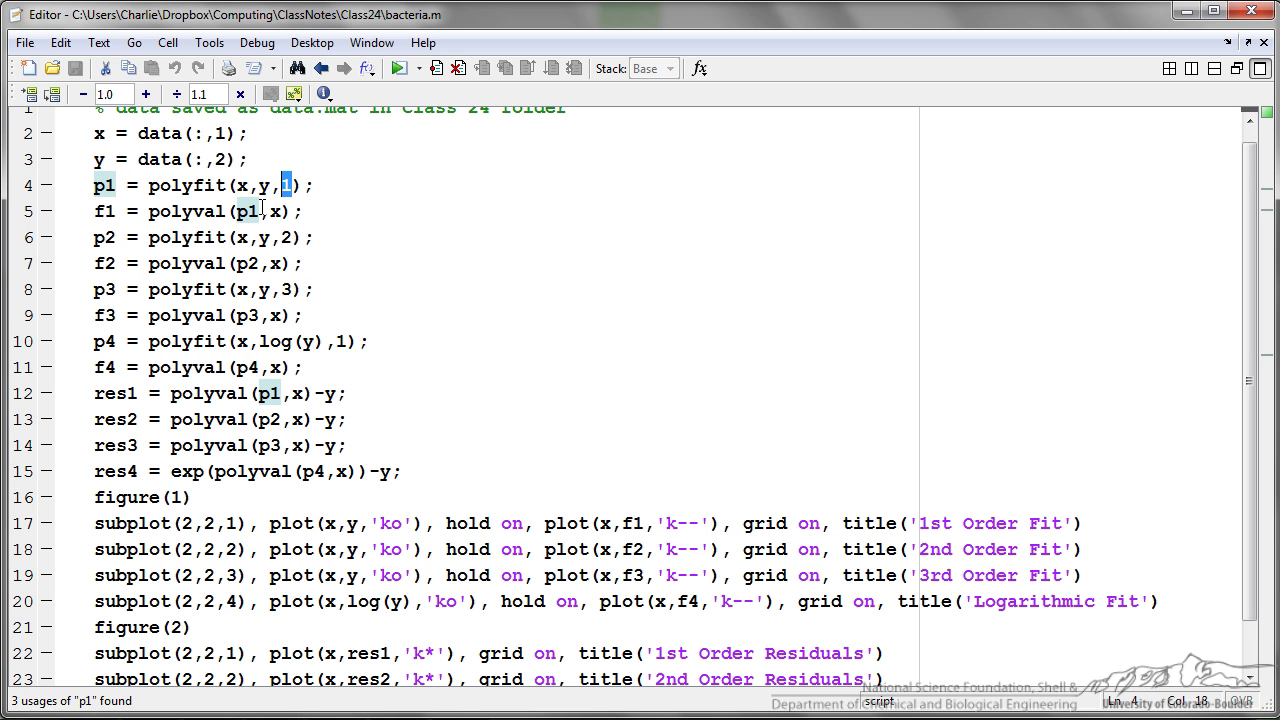
drag(94, 211, 119, 211)
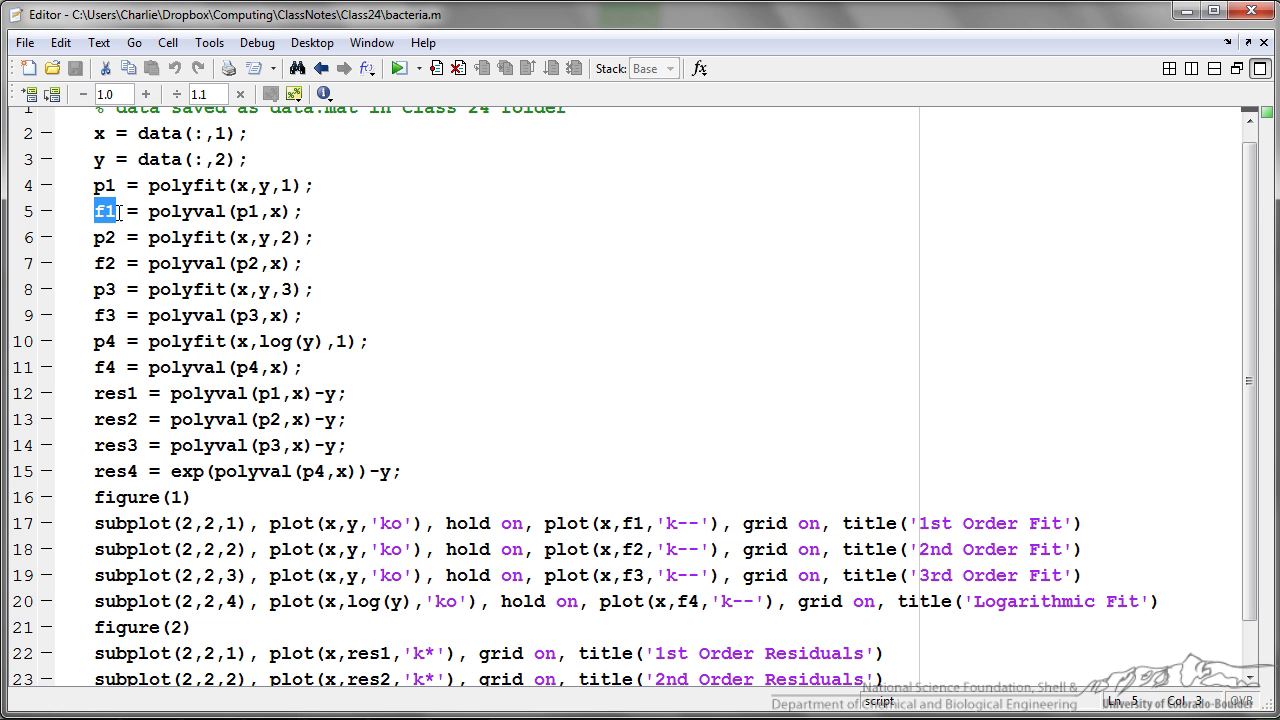
click(191, 185)
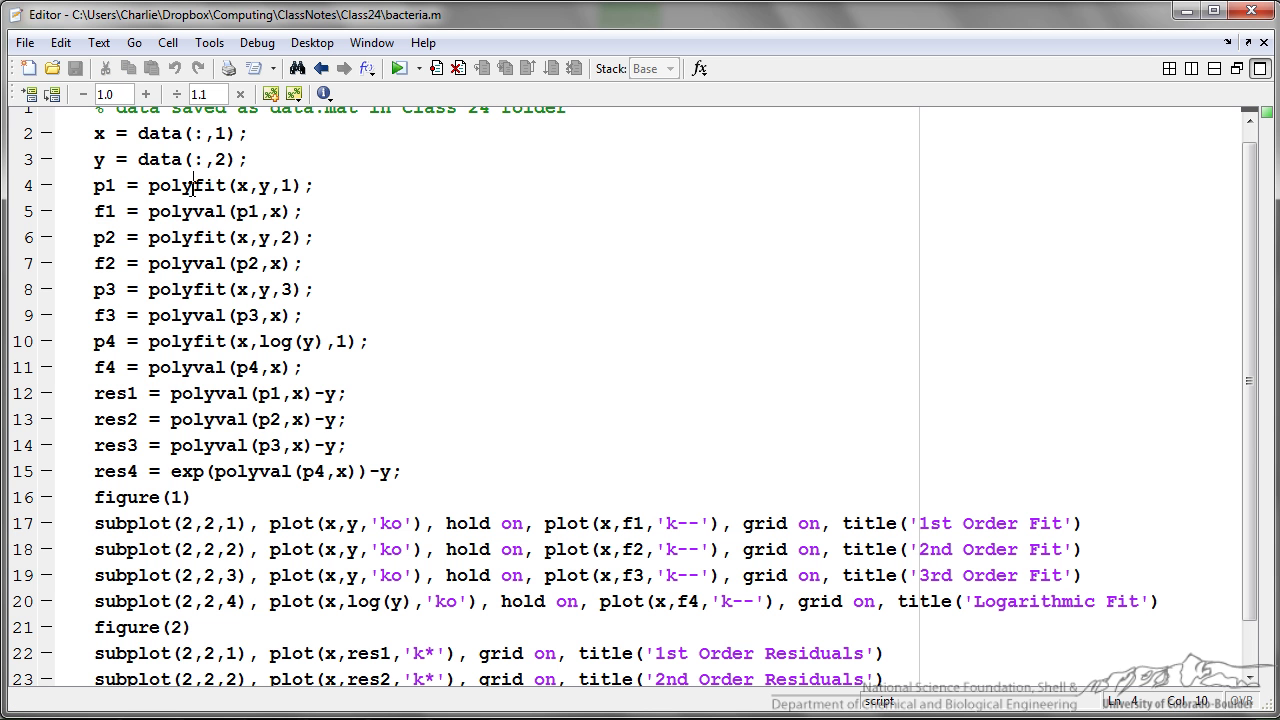
click(118, 185)
key(shift+Left)
key(shift+Left)
drag(236, 211, 284, 211)
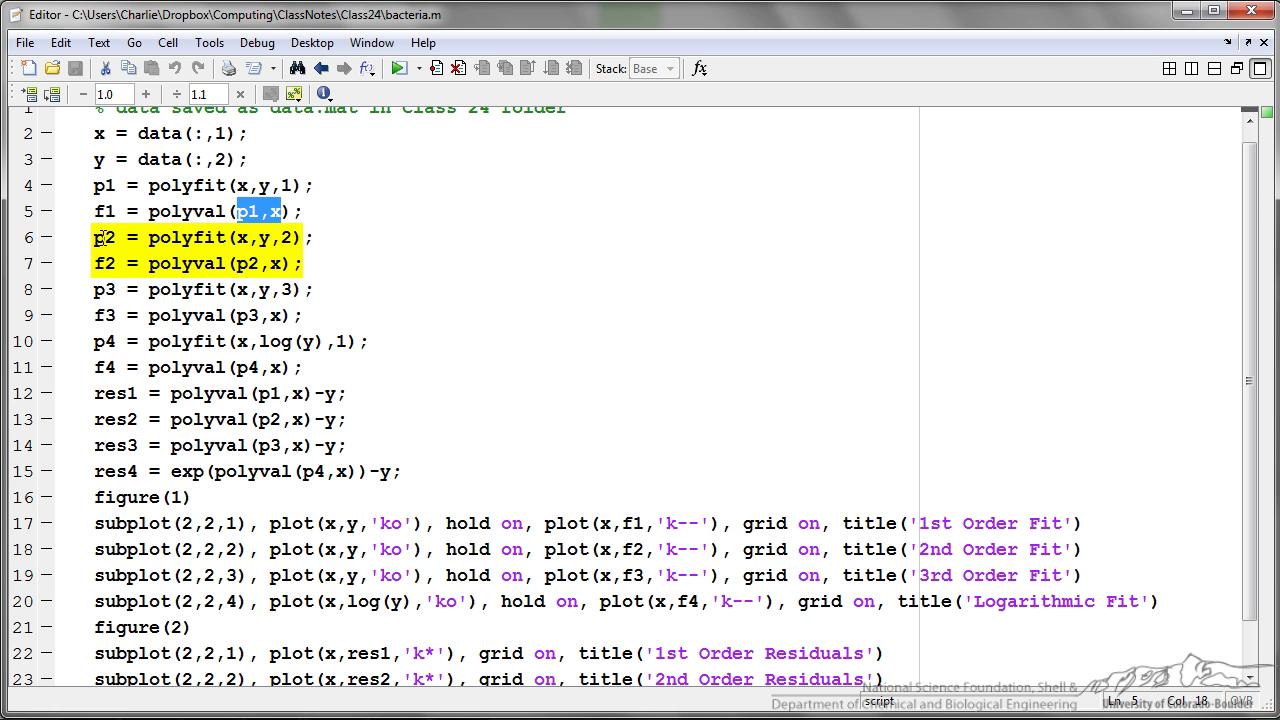
Highlight the cubic fit order and the p4 logarithmic fit of log(y) on lines 8-10
click(292, 237)
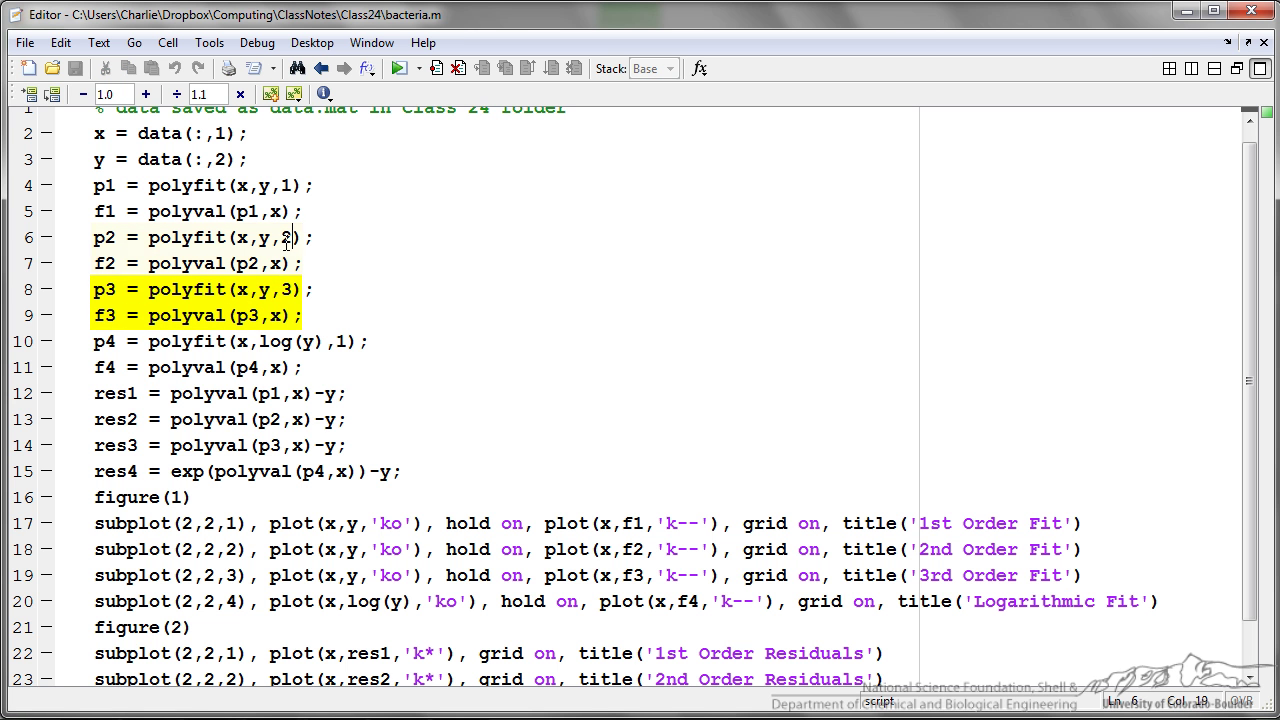
double_click(287, 289)
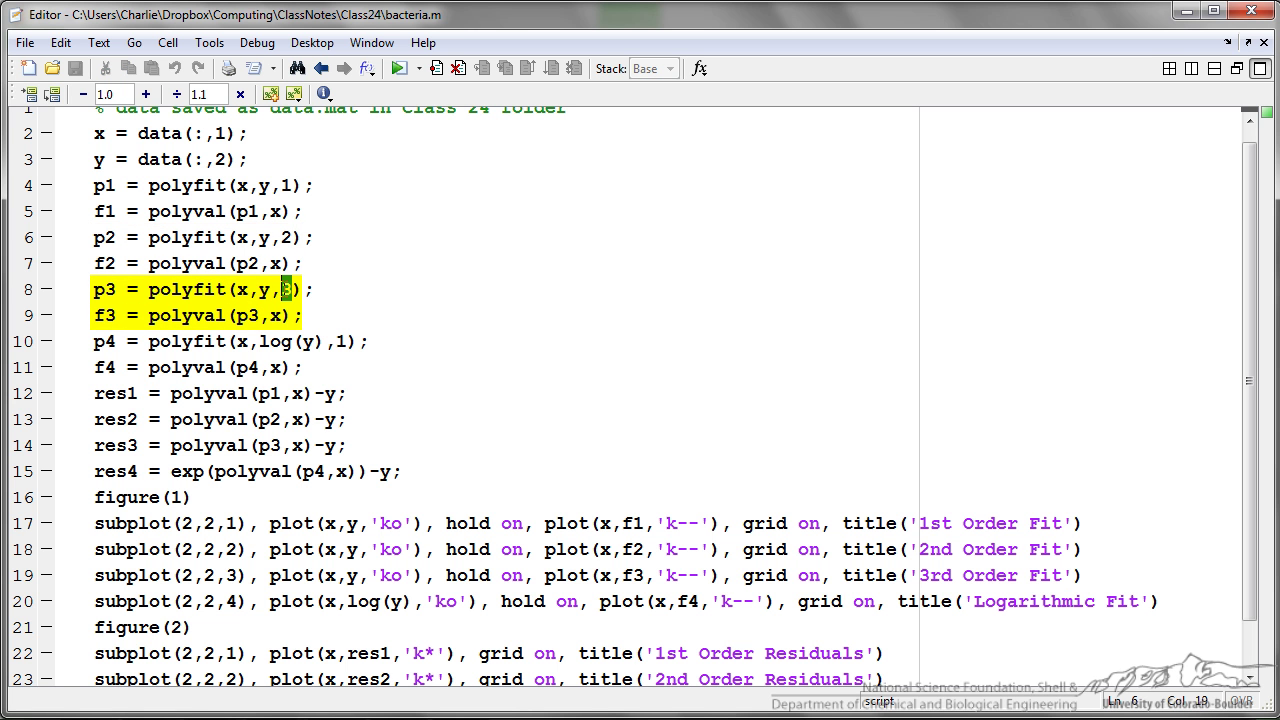
double_click(100, 343)
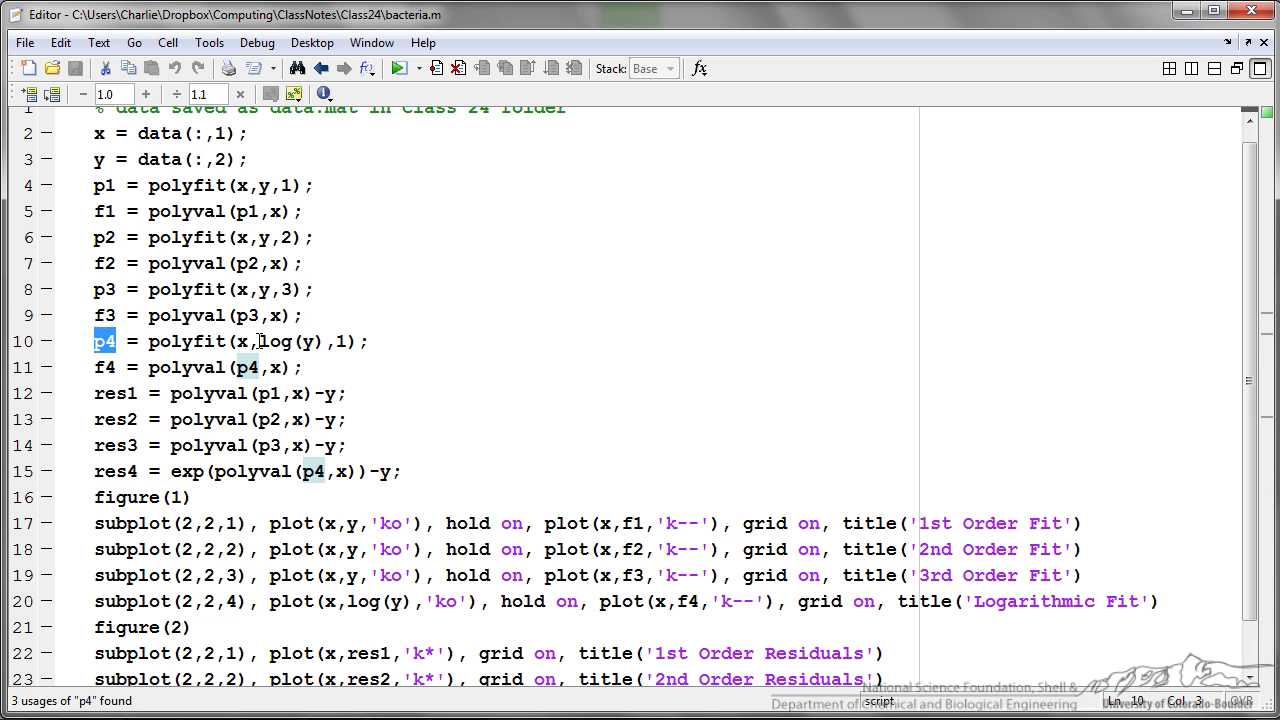
drag(259, 341, 327, 341)
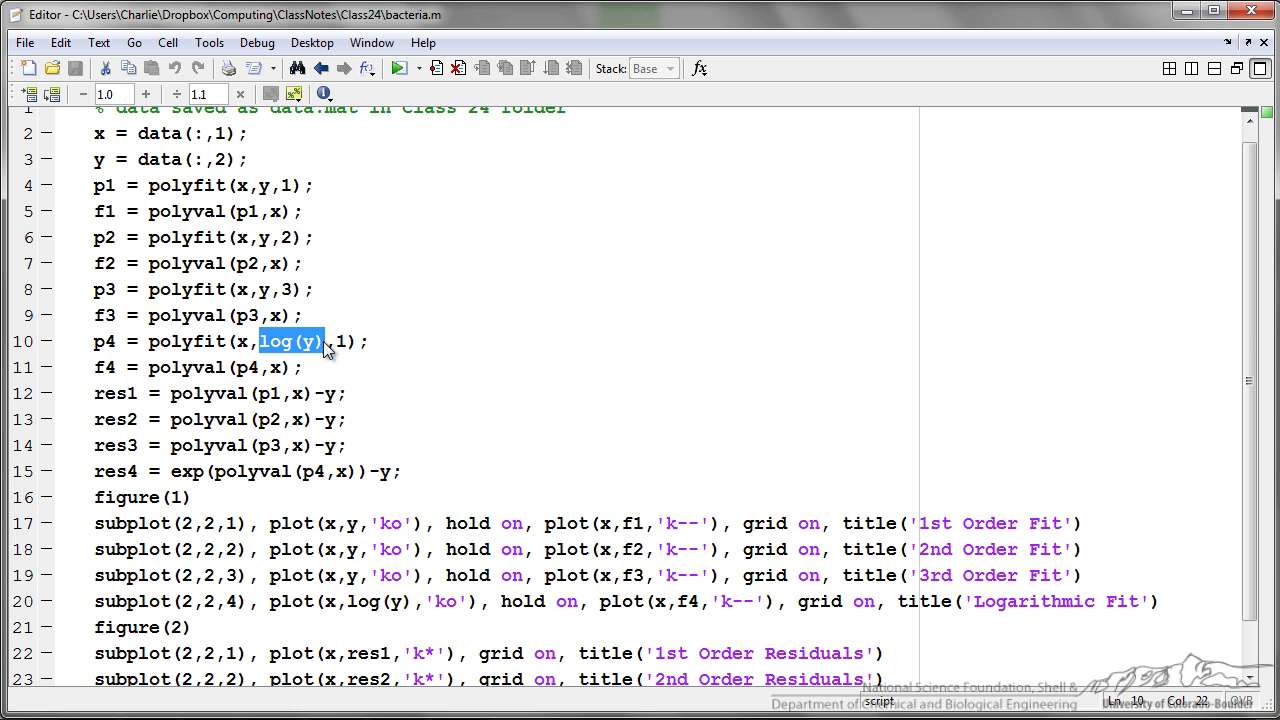
click(242, 367)
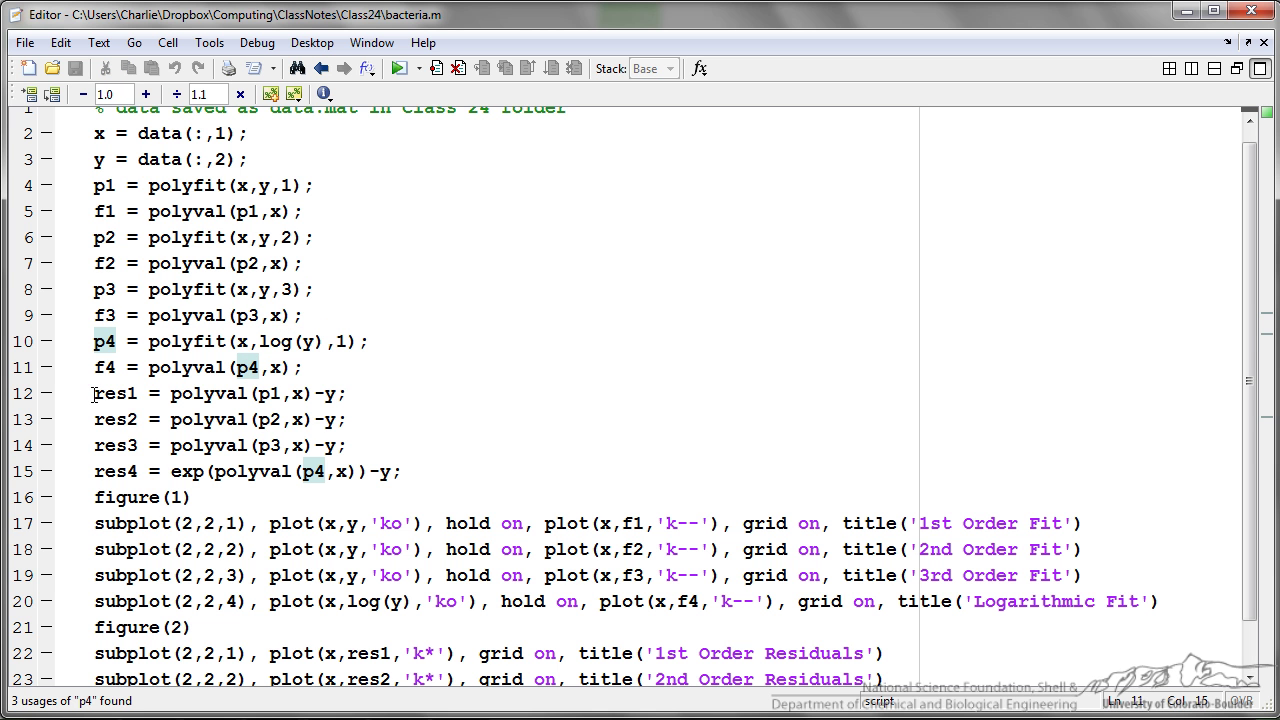
Highlight the res1 and res4 residual lines, the figure command and the first subplot call
drag(94, 395, 138, 393)
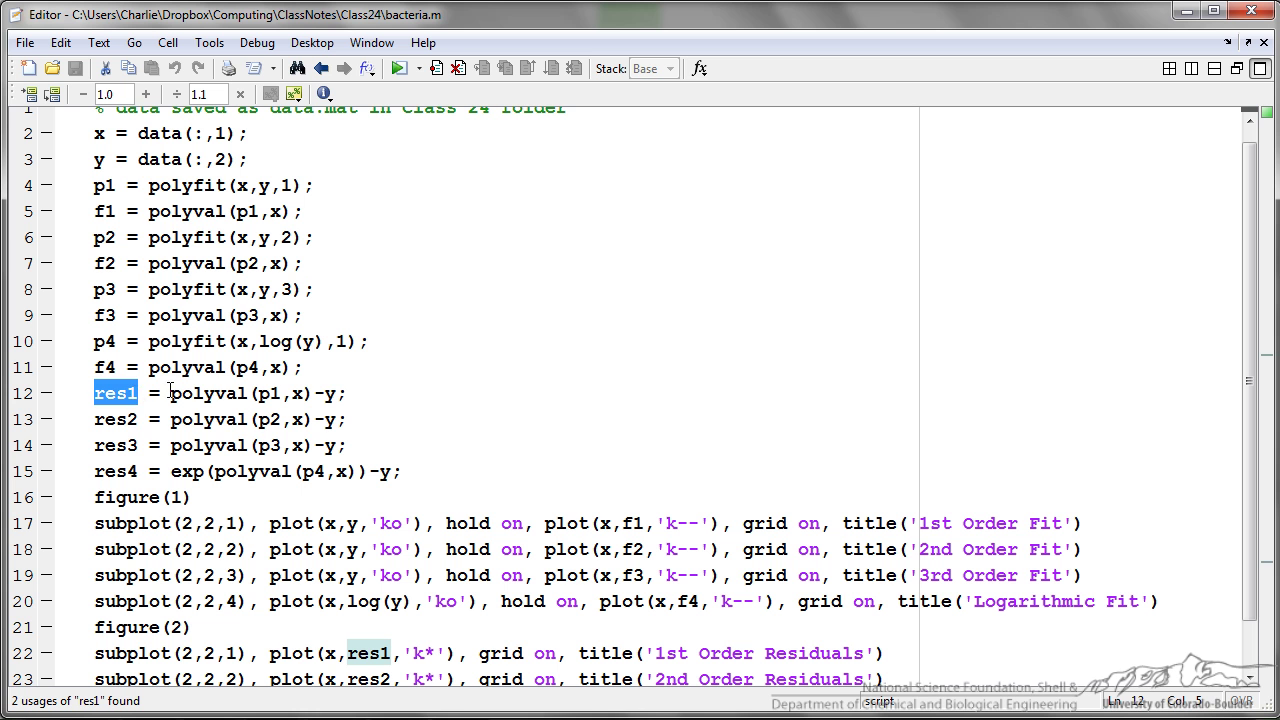
double_click(330, 395)
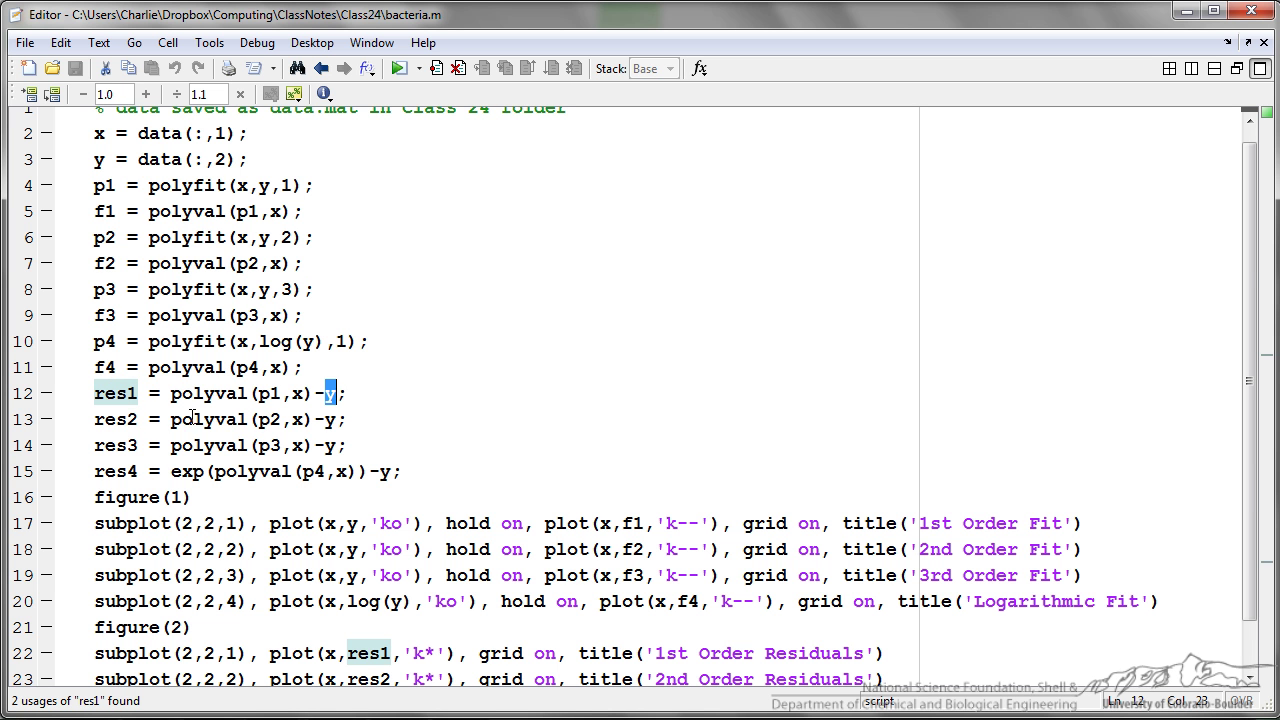
drag(138, 471, 92, 471)
double_click(120, 497)
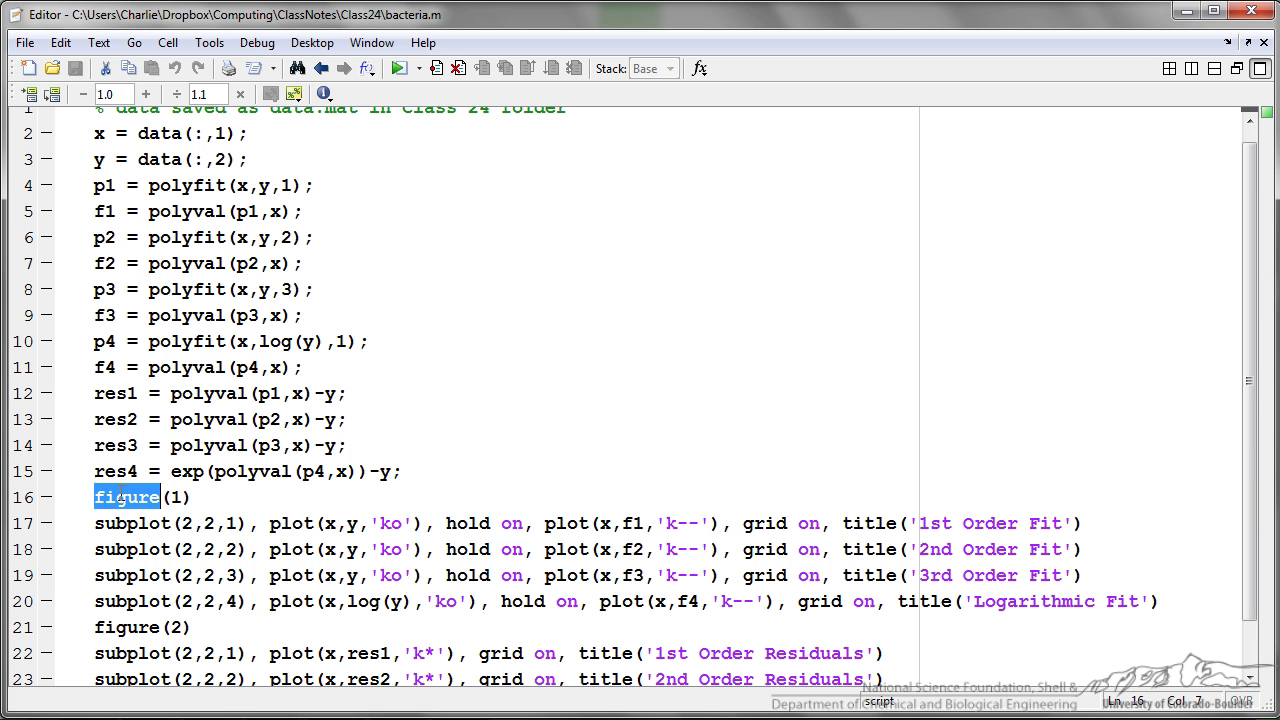
click(183, 523)
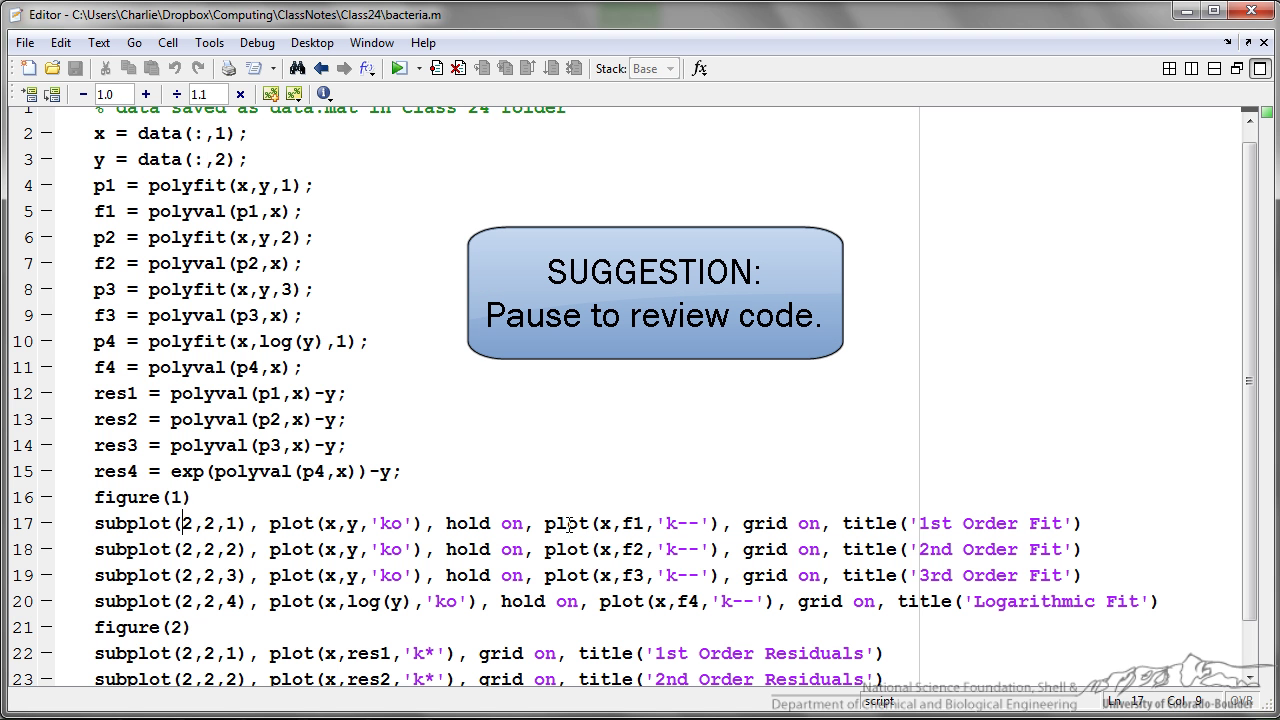
scroll(720, 567, down, 1)
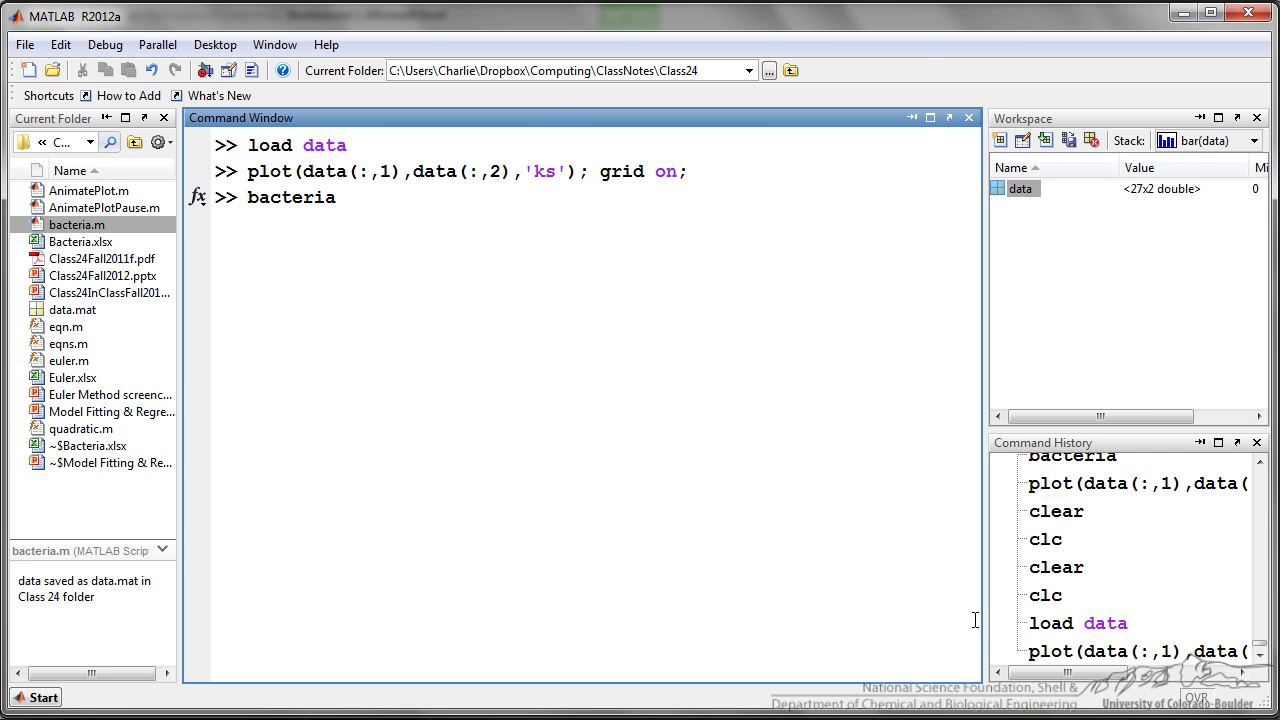
Run the bacteria script and reposition the fit plots figure
key(Return)
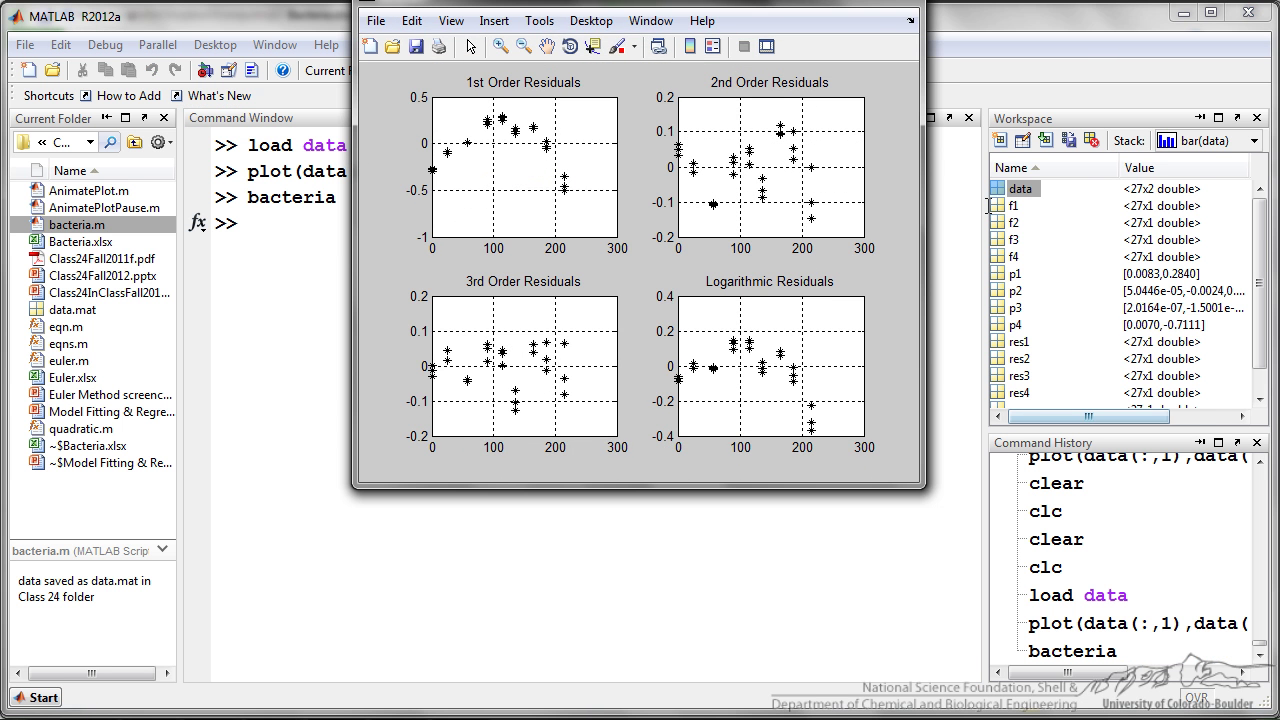
drag(785, 5, 905, 106)
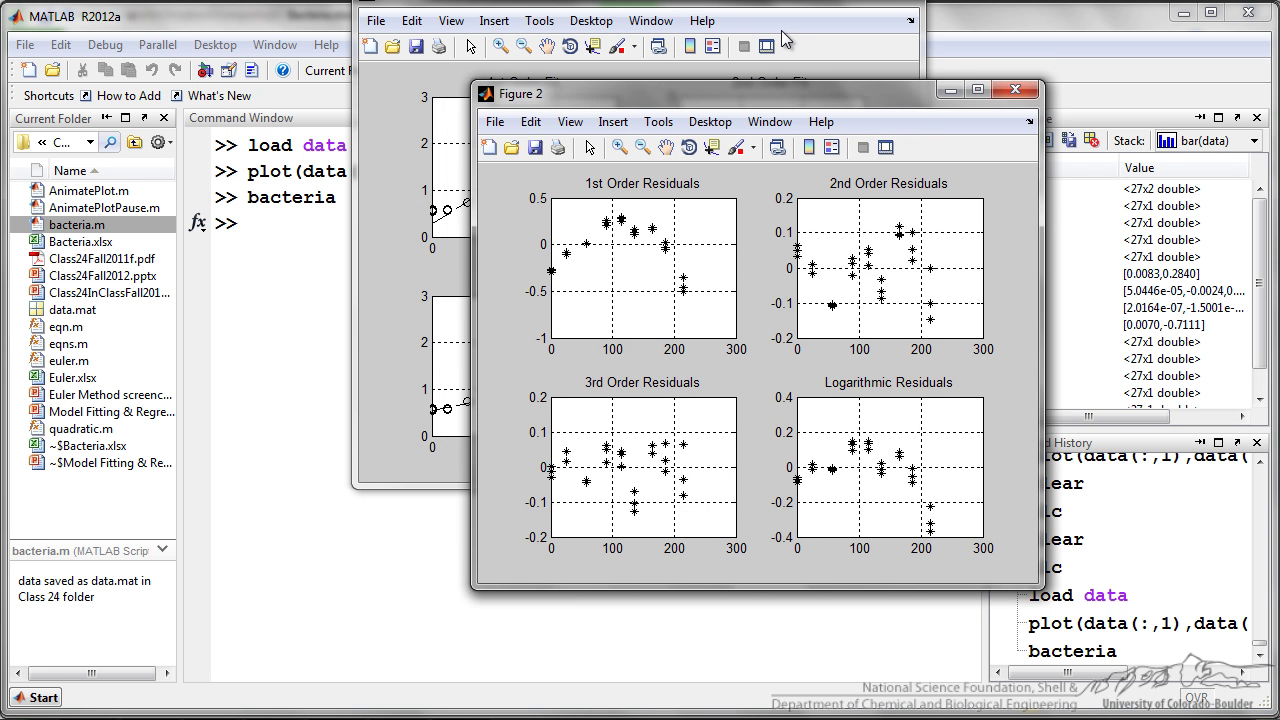
click(745, 5)
drag(608, 8, 480, 100)
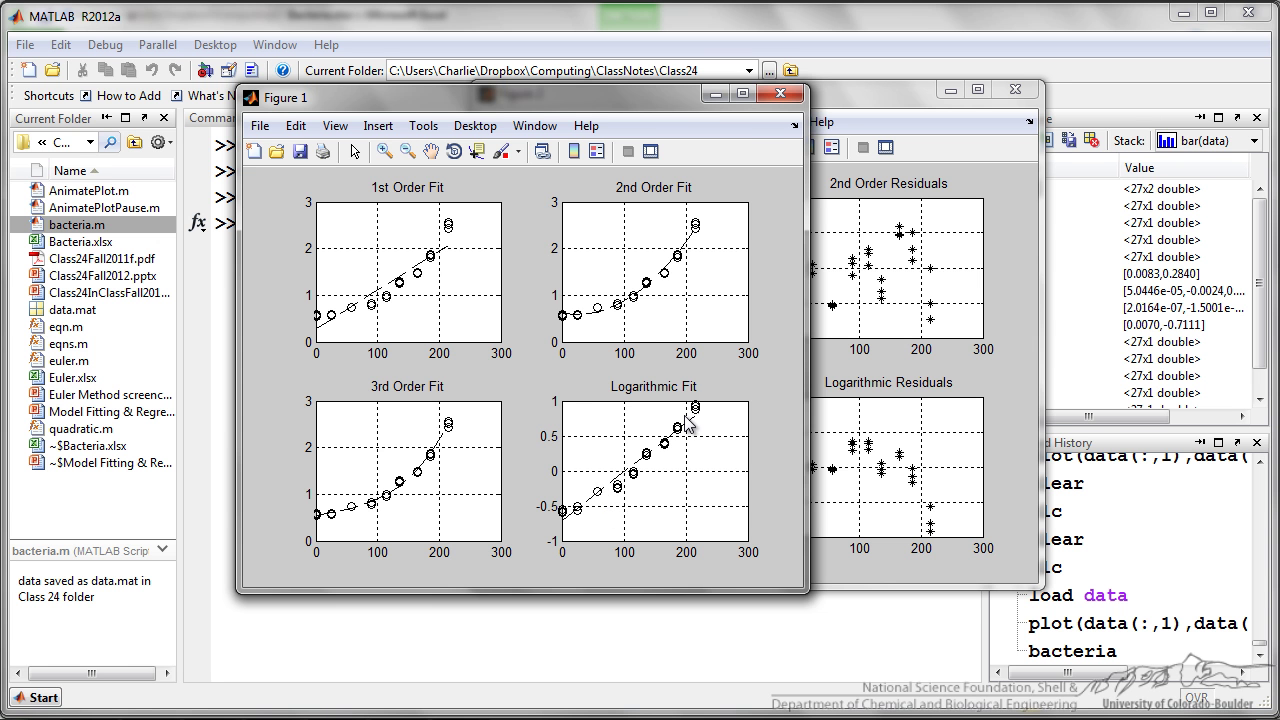
Arrange the residuals figure to sit over the fit plots figure
click(851, 99)
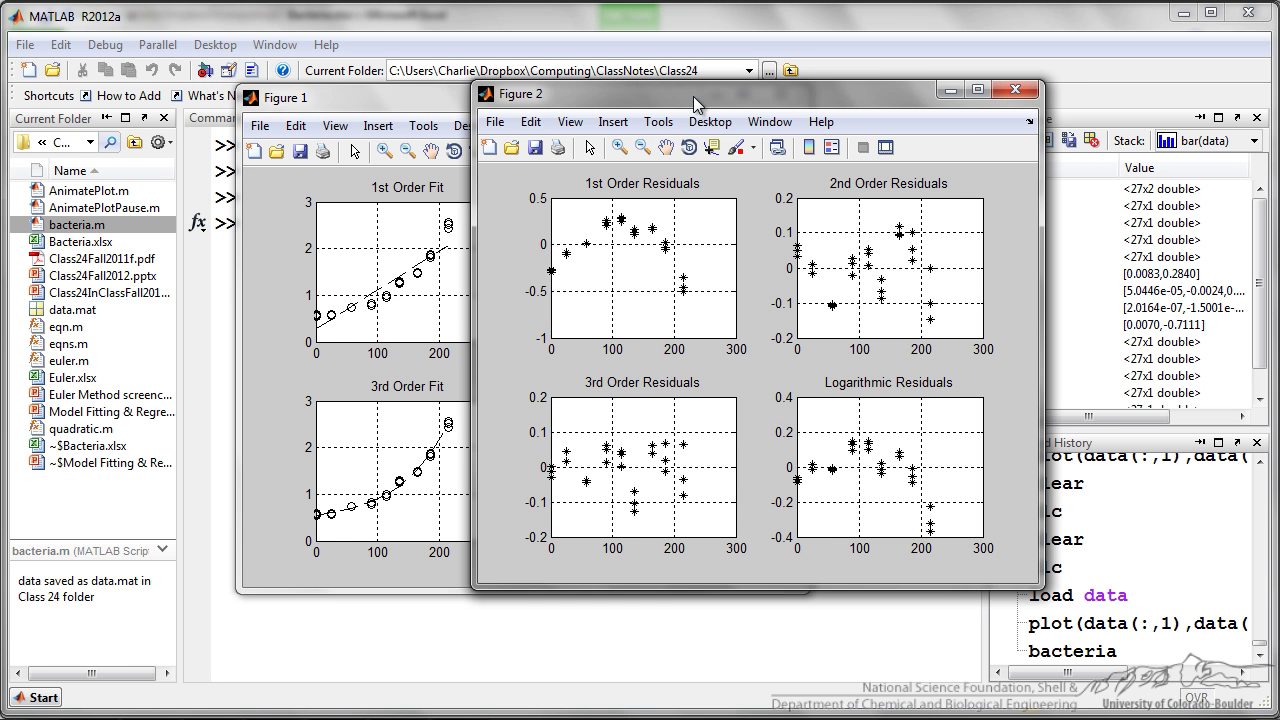
drag(692, 96, 471, 109)
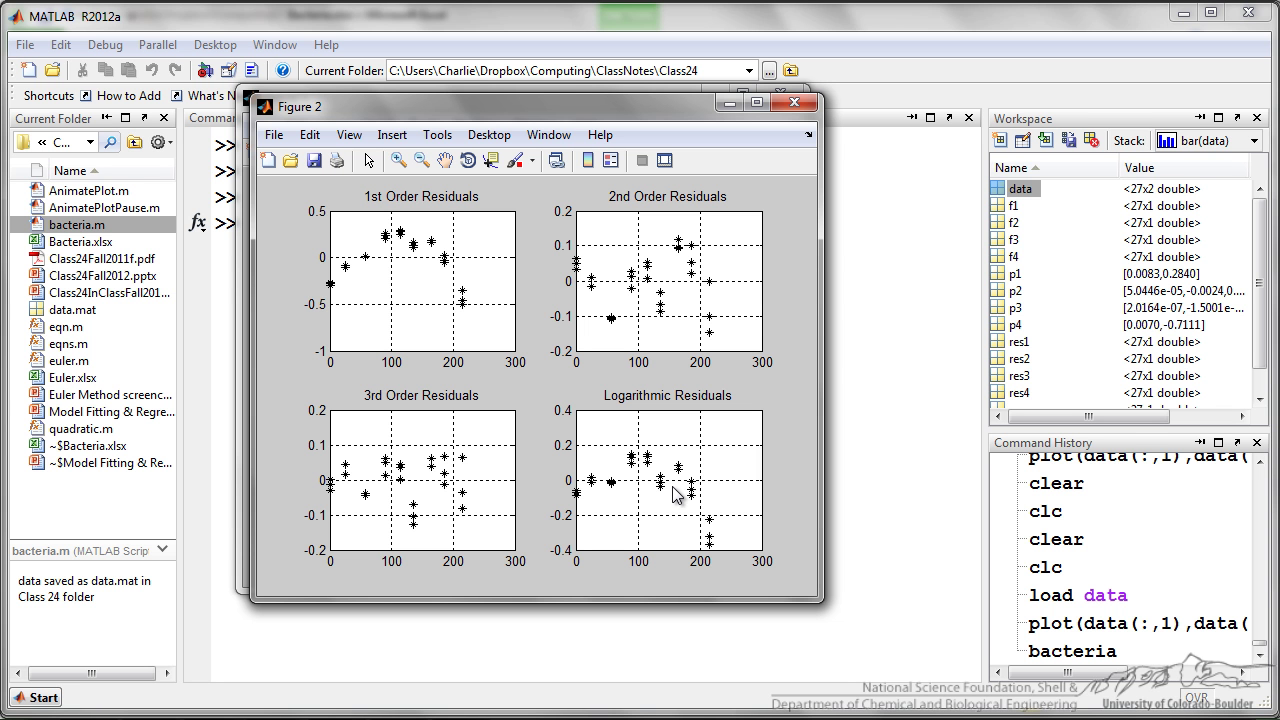
click(549, 134)
click(560, 165)
click(635, 101)
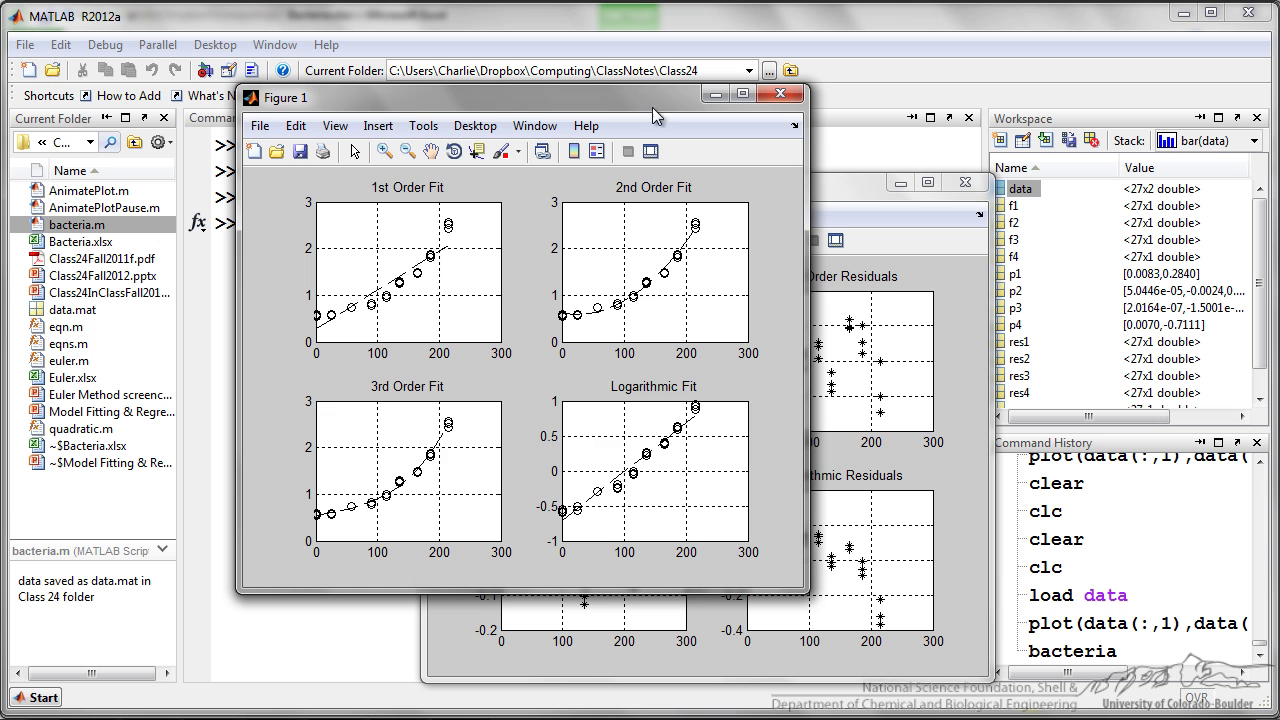
click(834, 186)
drag(796, 186, 626, 149)
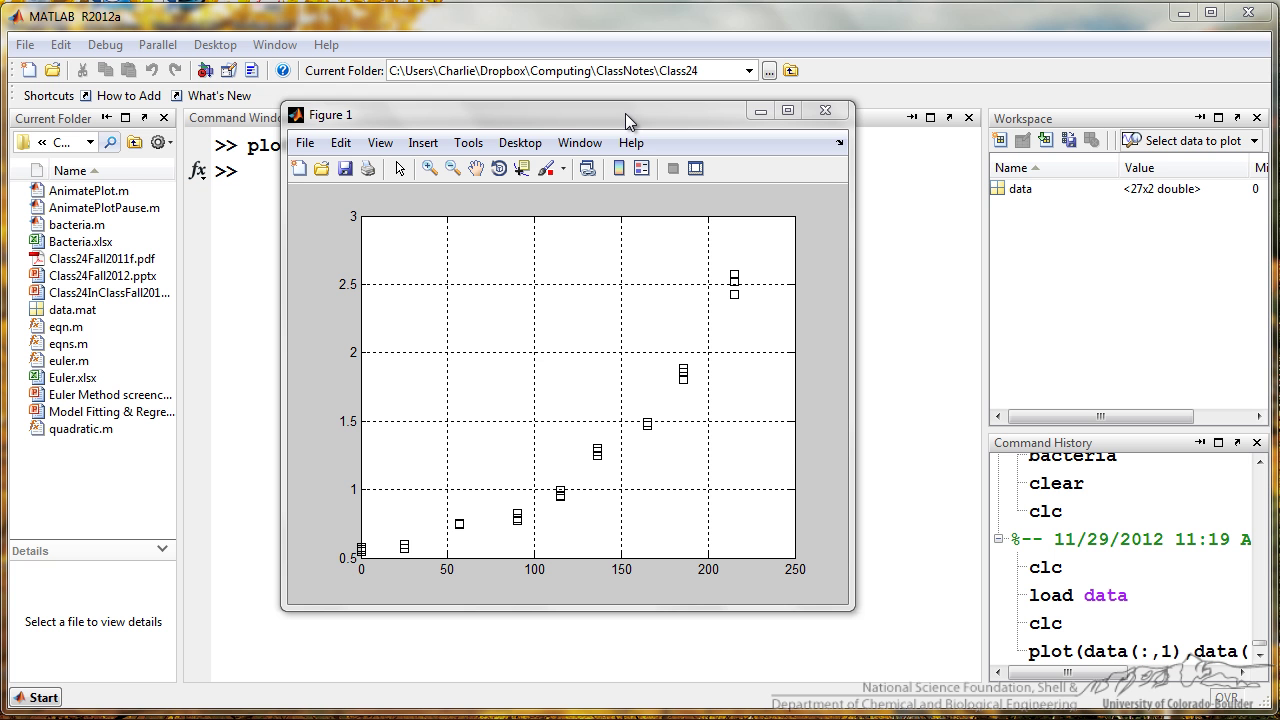
Reposition Figure 1 showing the black-square O.D. versus time scatter plot
drag(625, 113, 642, 134)
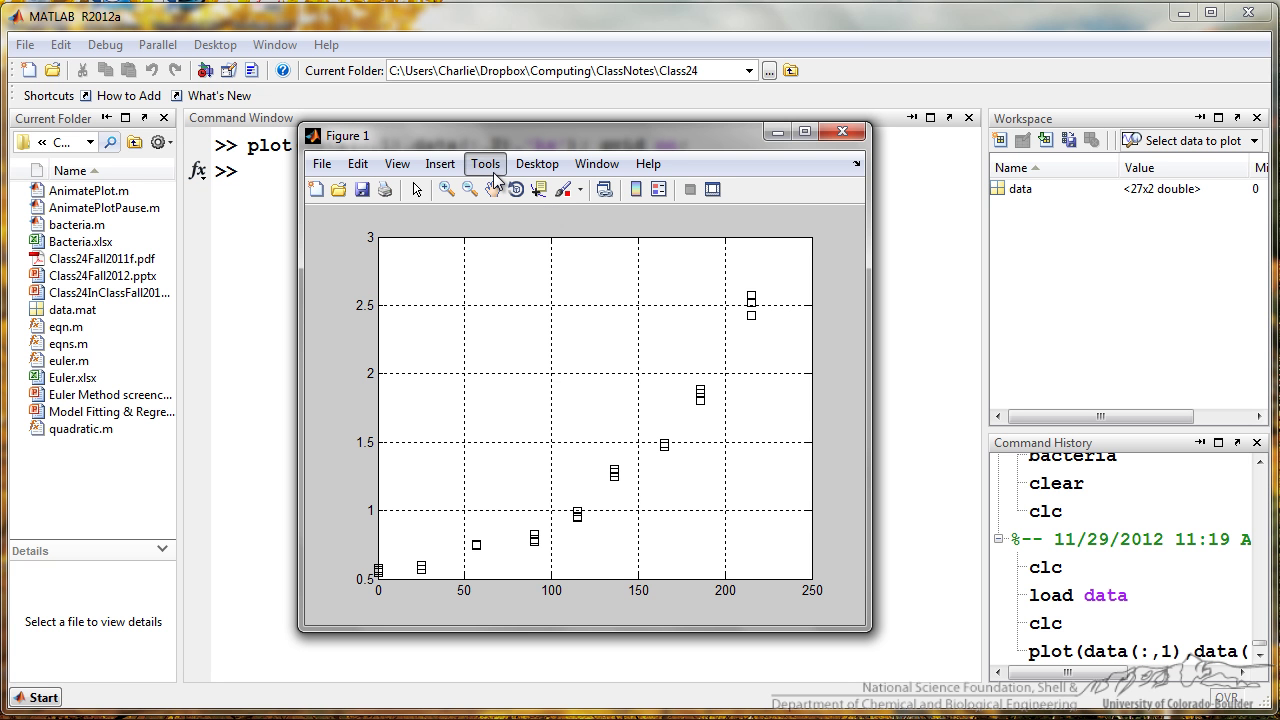
Open Basic Fitting from Figure 1's Tools menu and add linear and quadratic fits
click(486, 164)
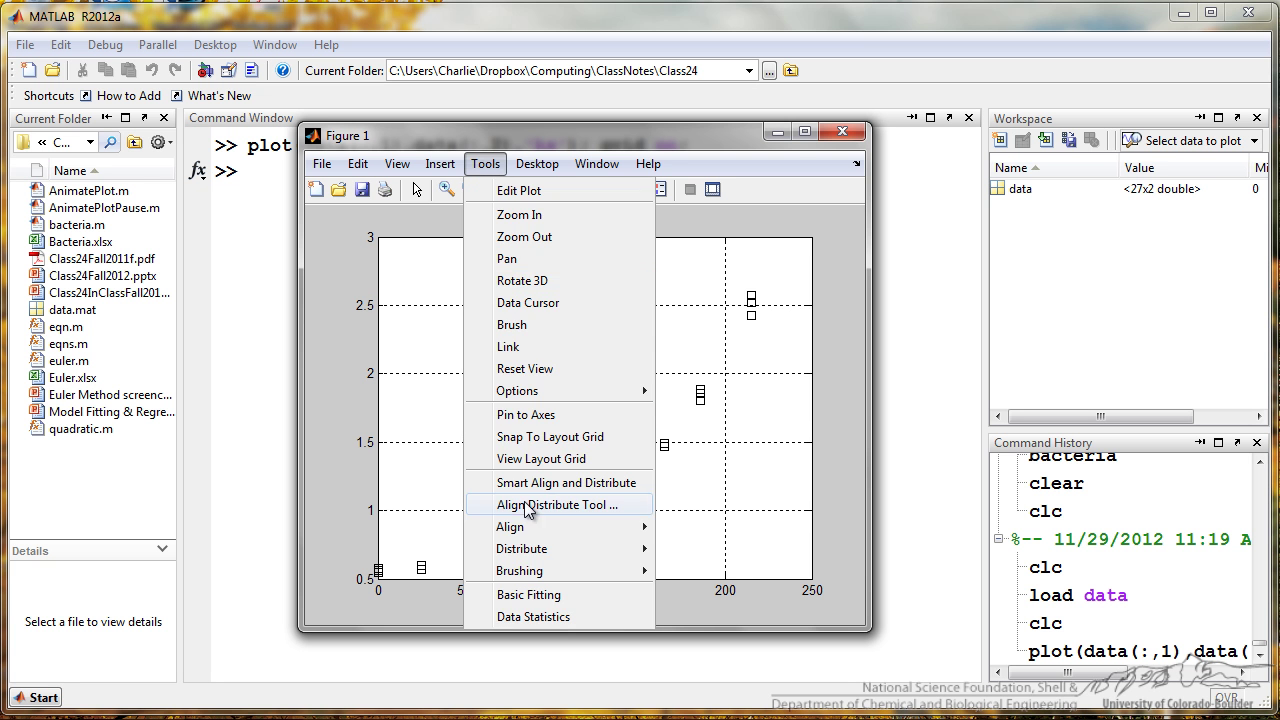
click(517, 597)
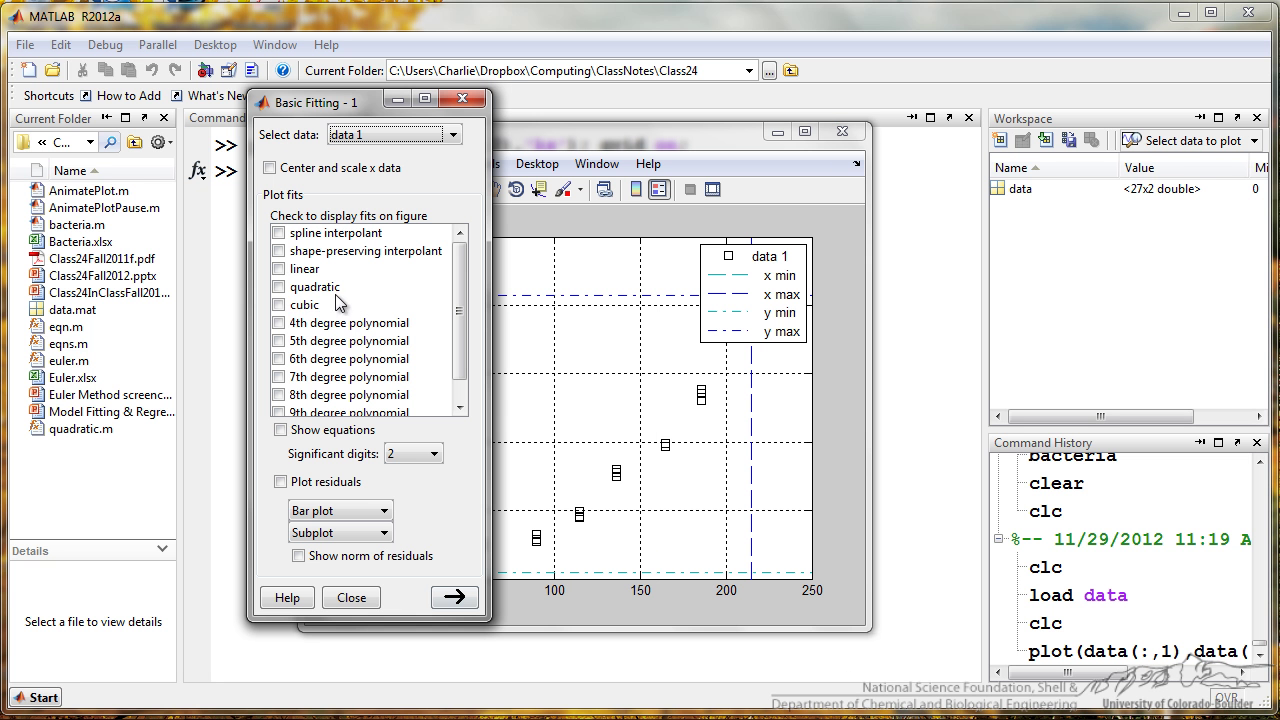
click(279, 269)
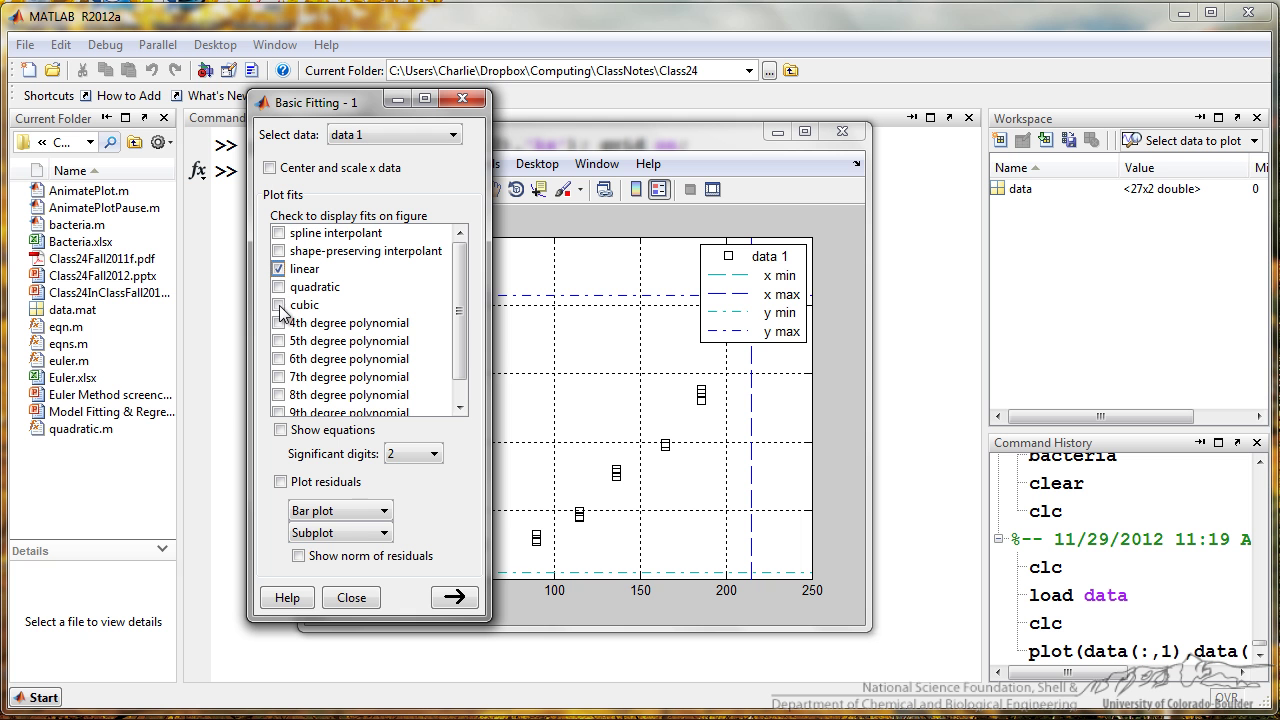
drag(327, 109, 201, 113)
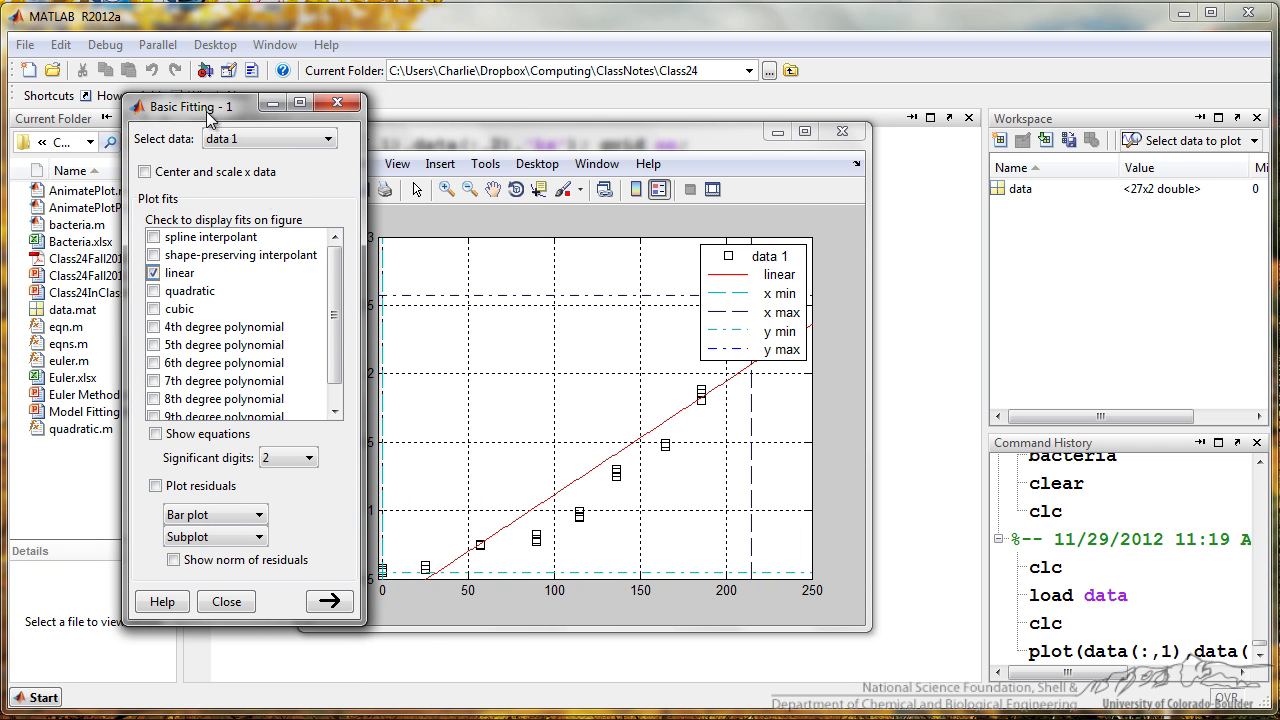
click(154, 291)
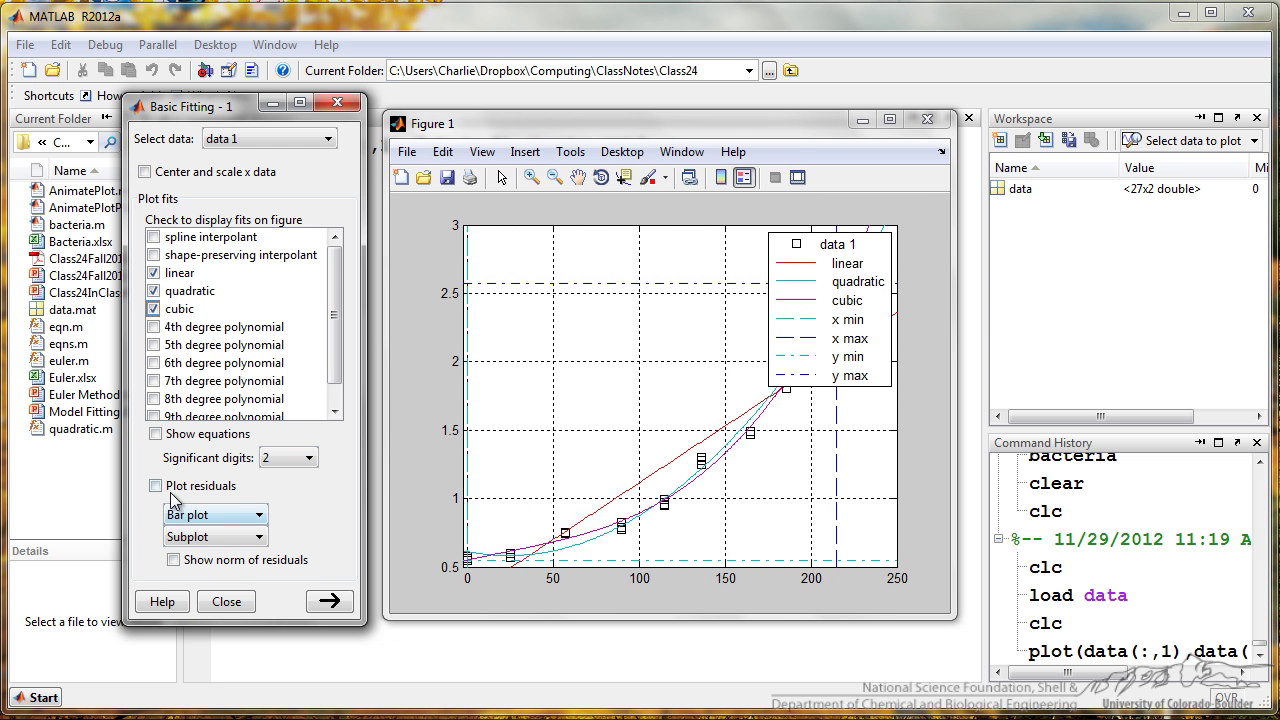
Plot the fit residuals as a scatter subplot, drop the linear fit, and show the cubic coefficients
click(155, 486)
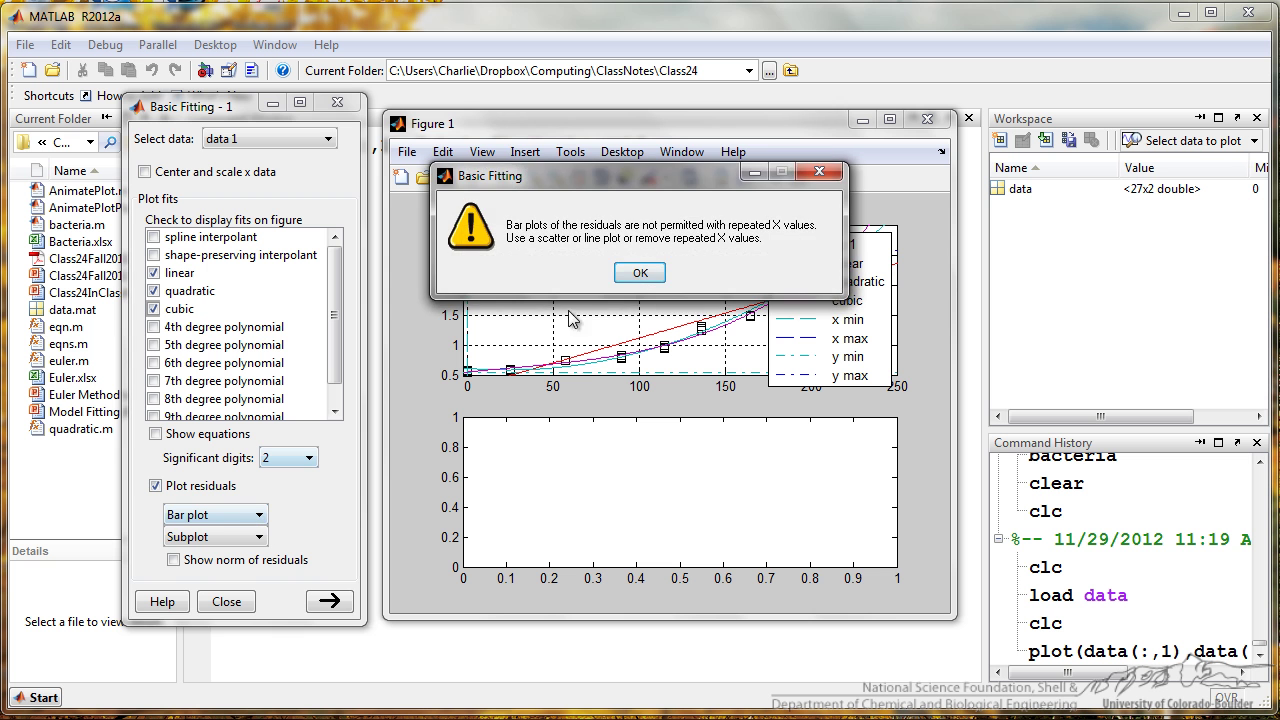
click(640, 273)
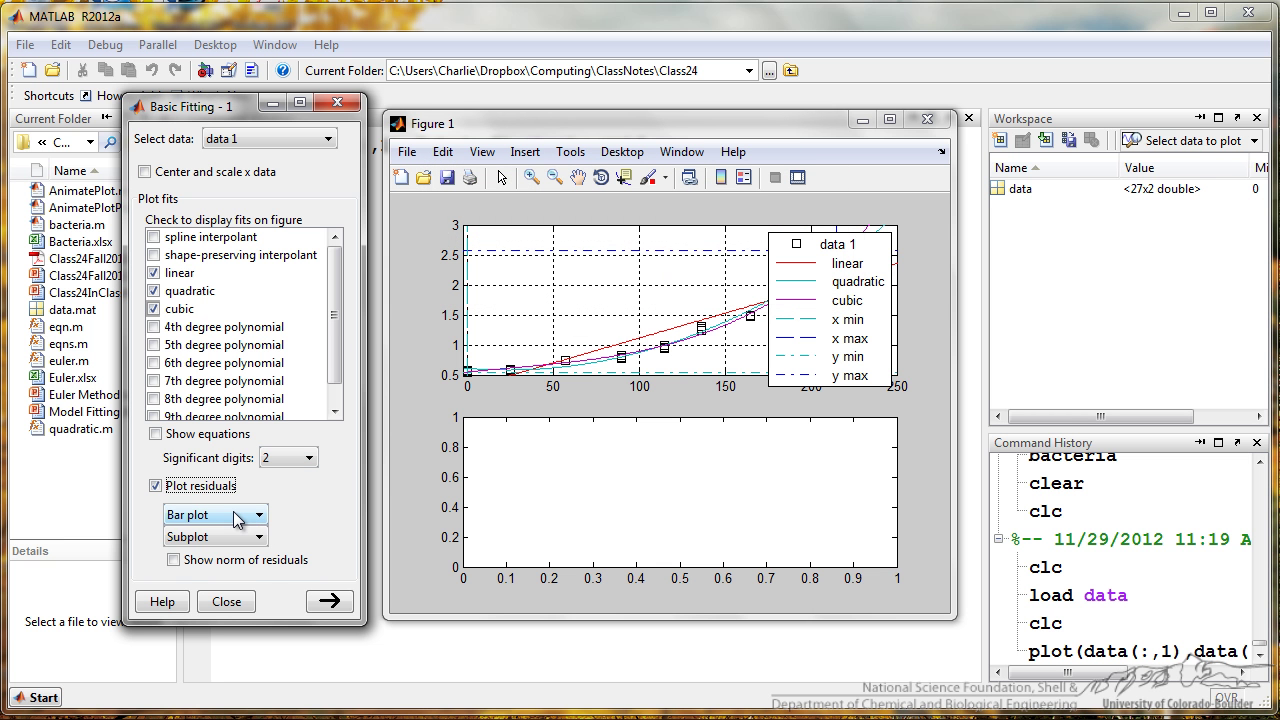
click(235, 514)
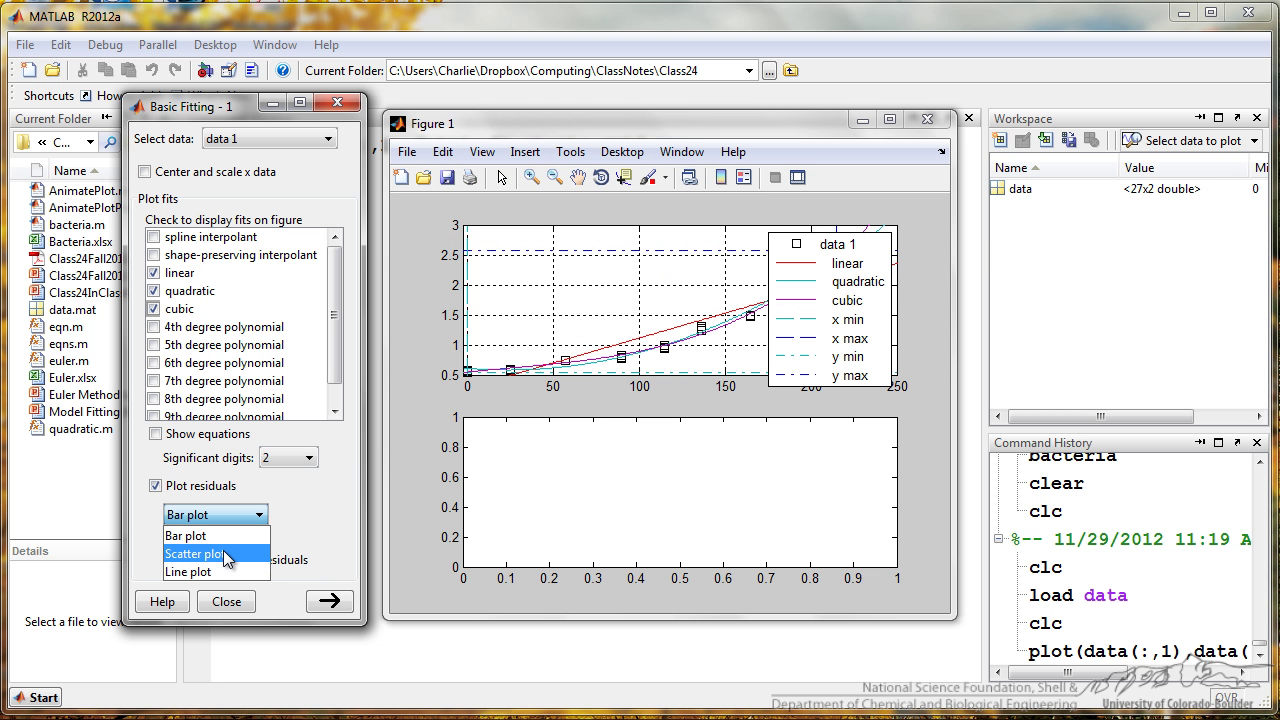
click(227, 558)
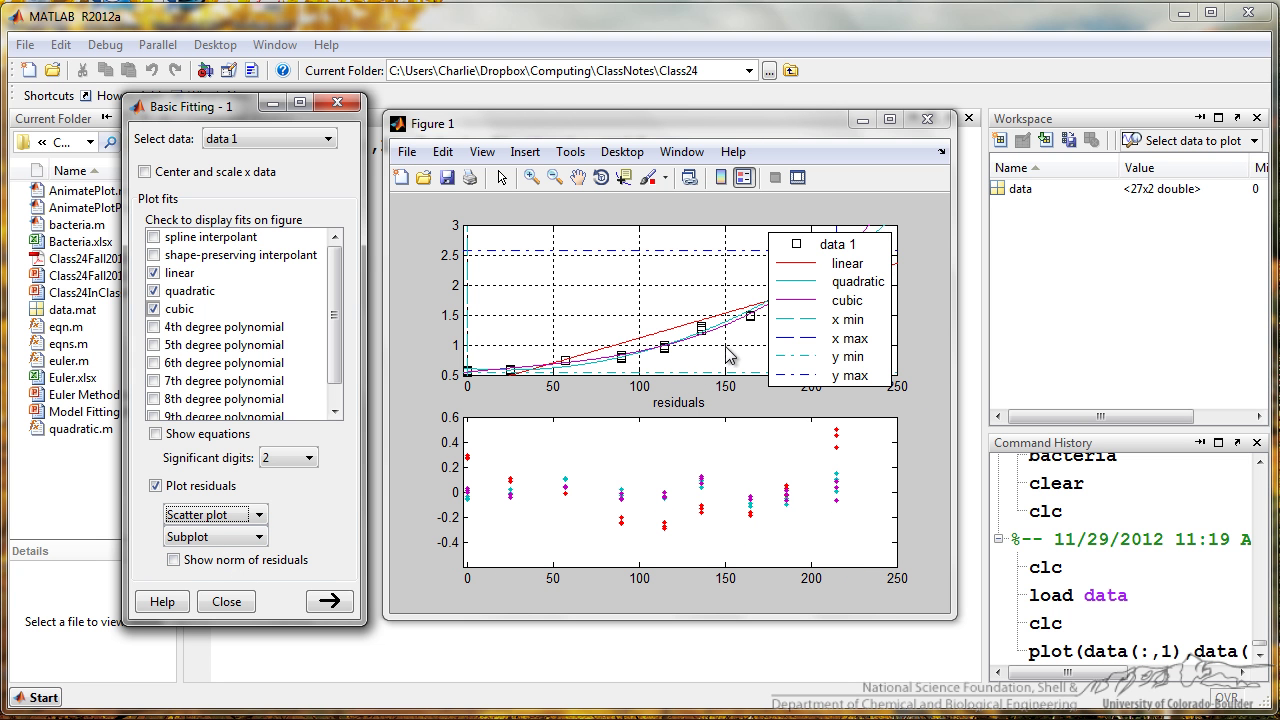
click(155, 272)
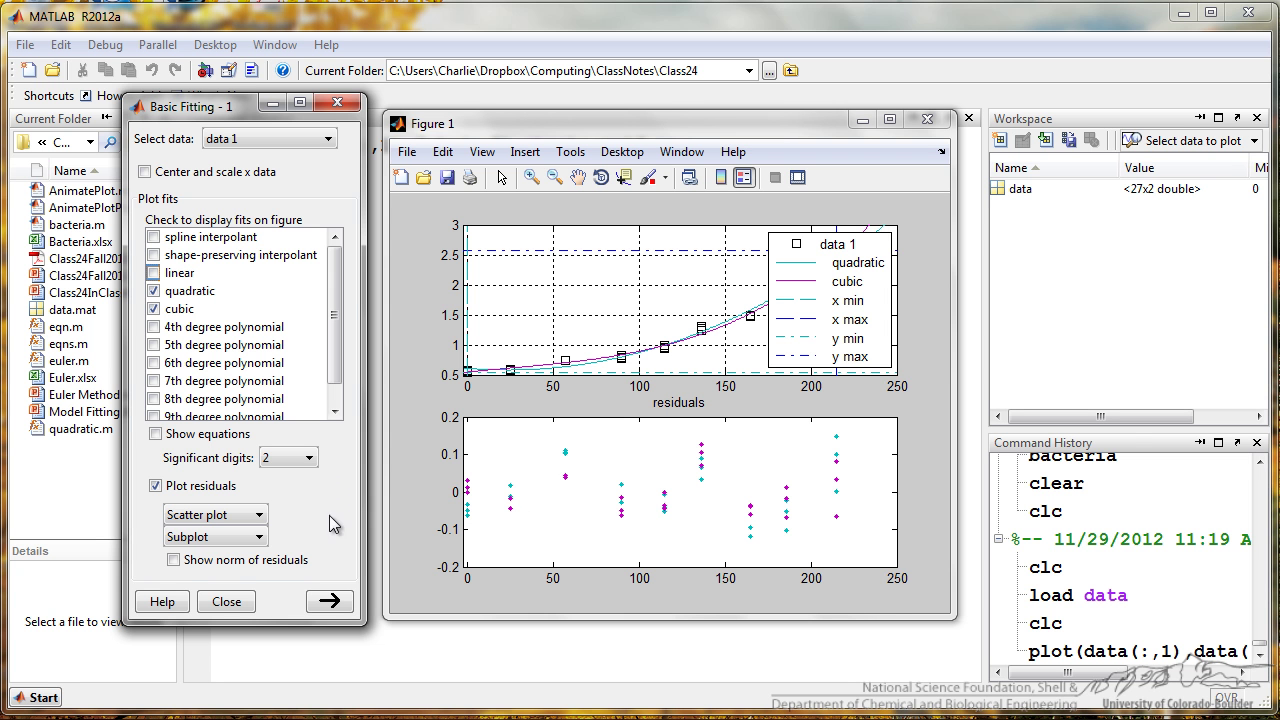
click(328, 601)
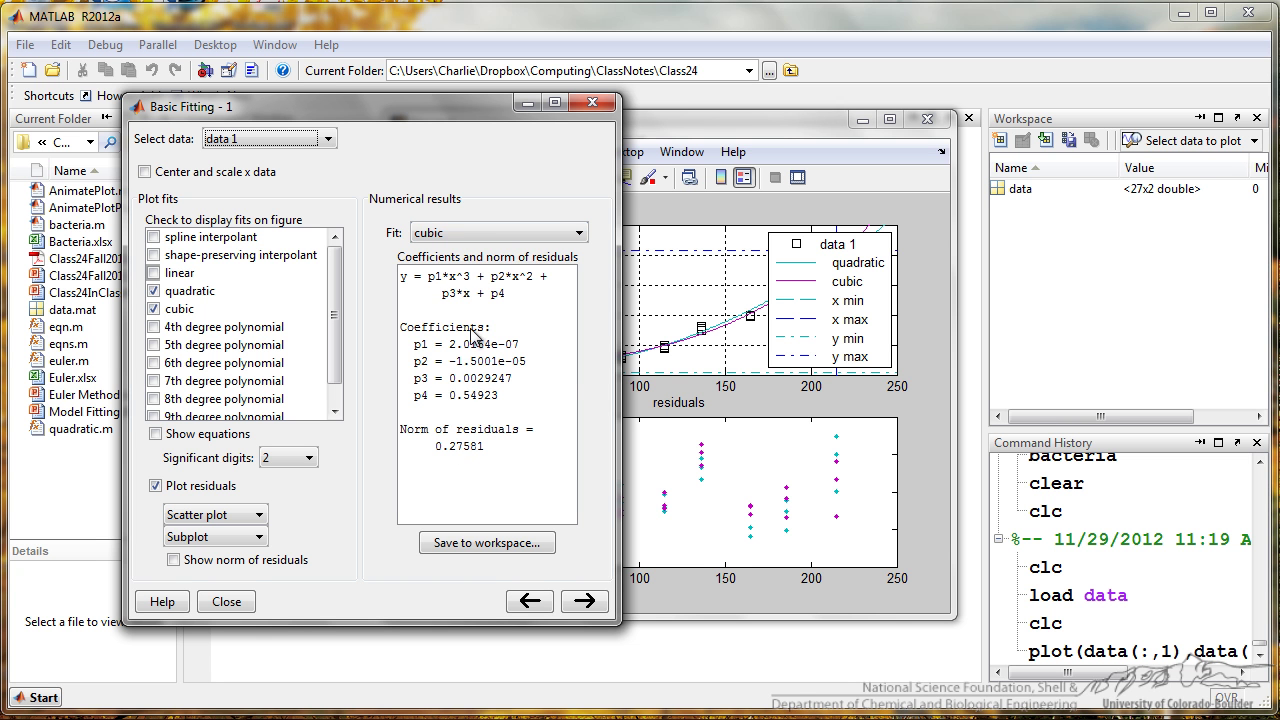
click(471, 230)
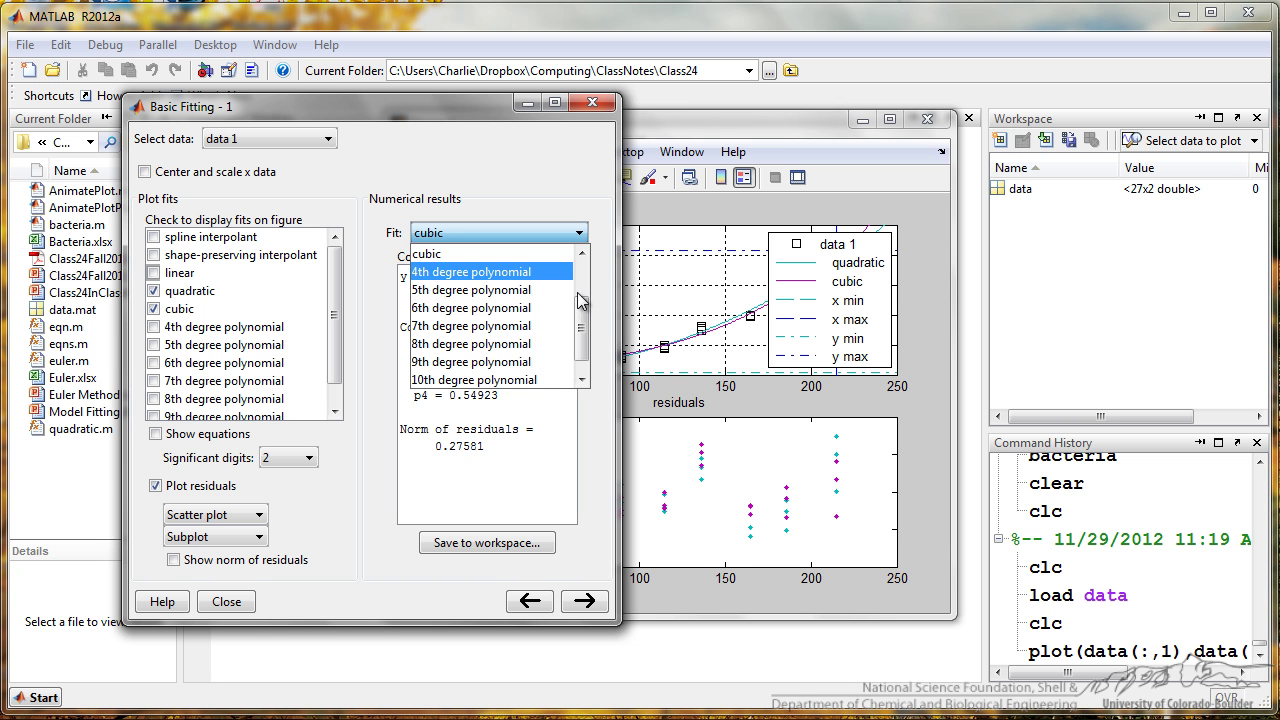
drag(578, 313, 580, 270)
click(482, 308)
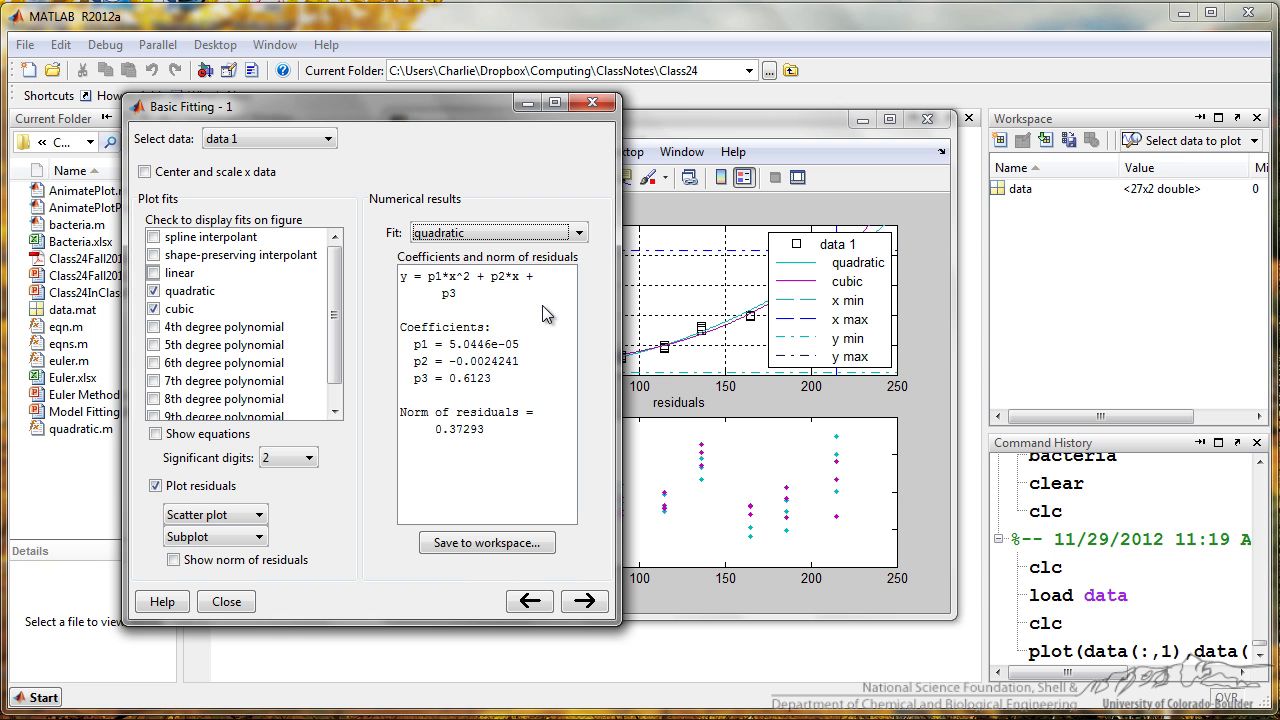
scroll(510, 235, down, 8)
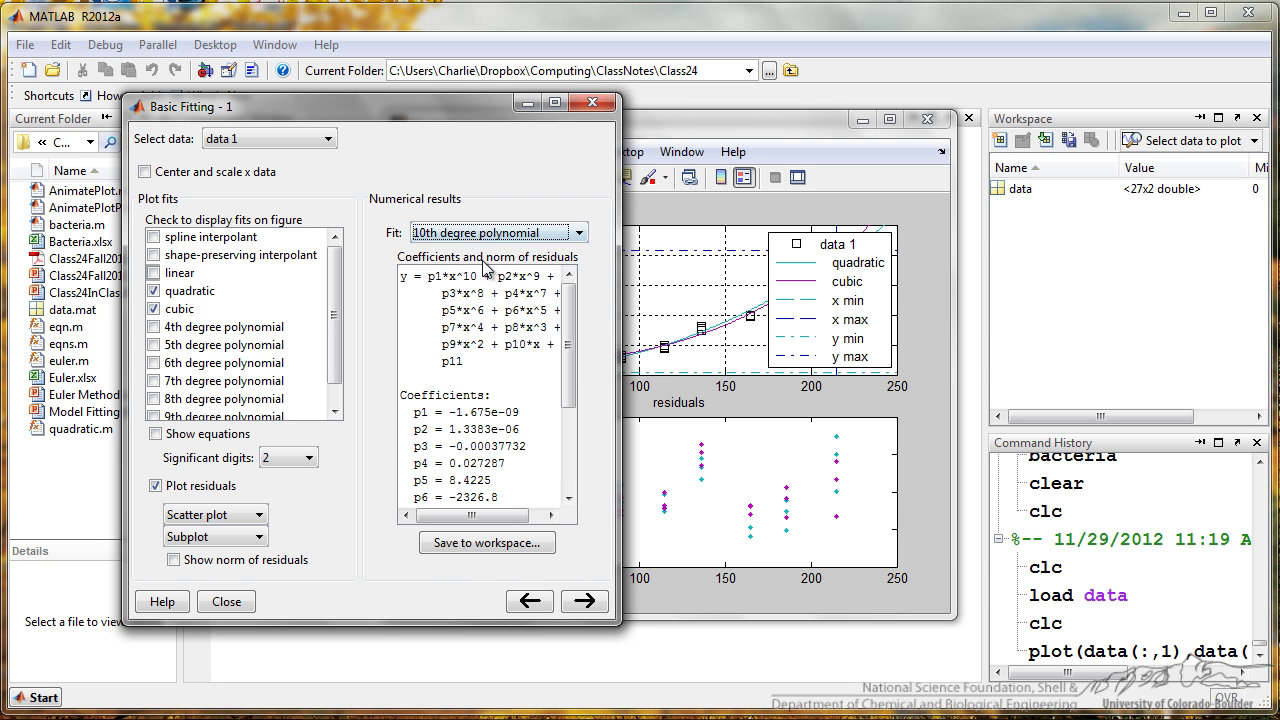
click(505, 235)
click(480, 256)
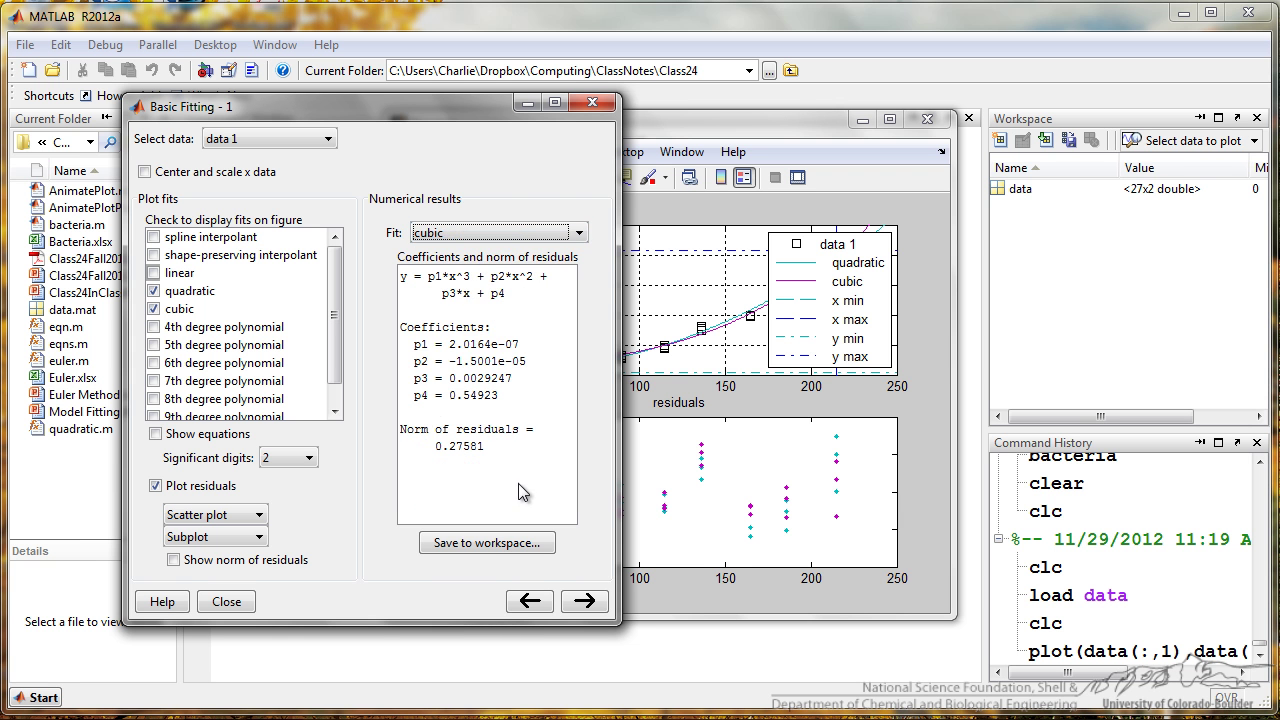
Evaluate the cubic fit at x = 150, giving 1.33, and plot the evaluated point
click(594, 608)
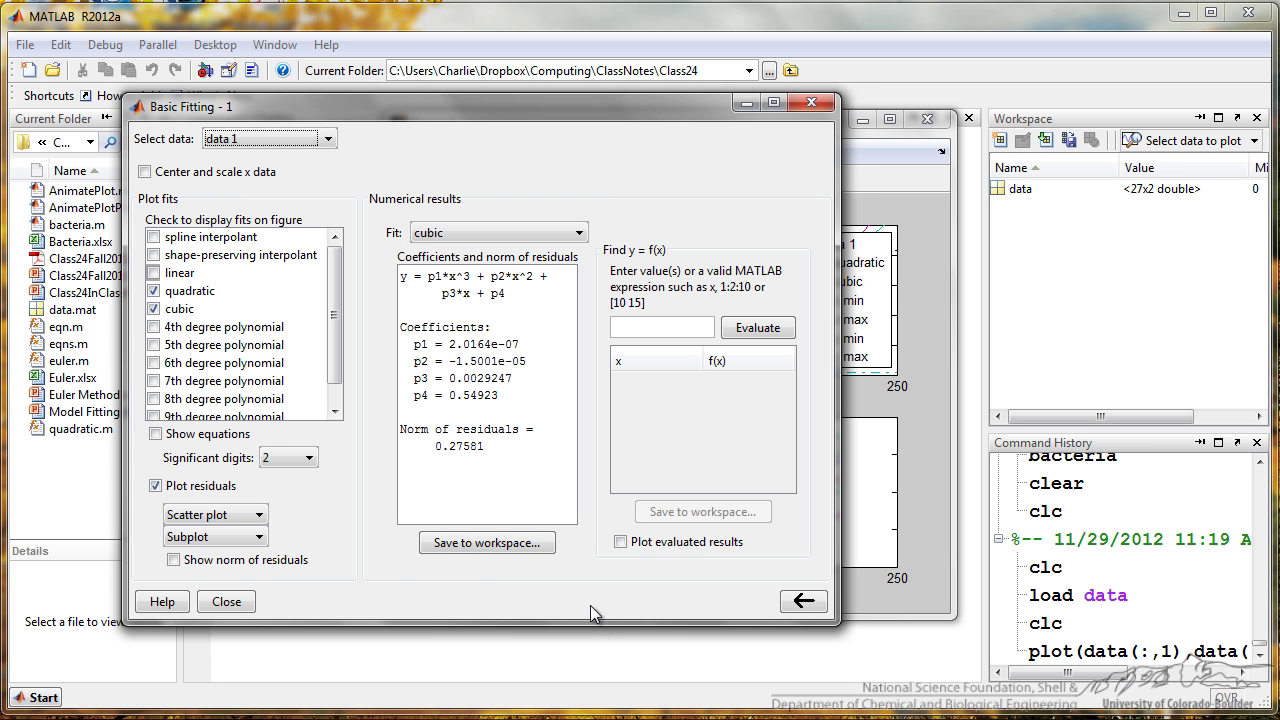
click(660, 323)
click(754, 330)
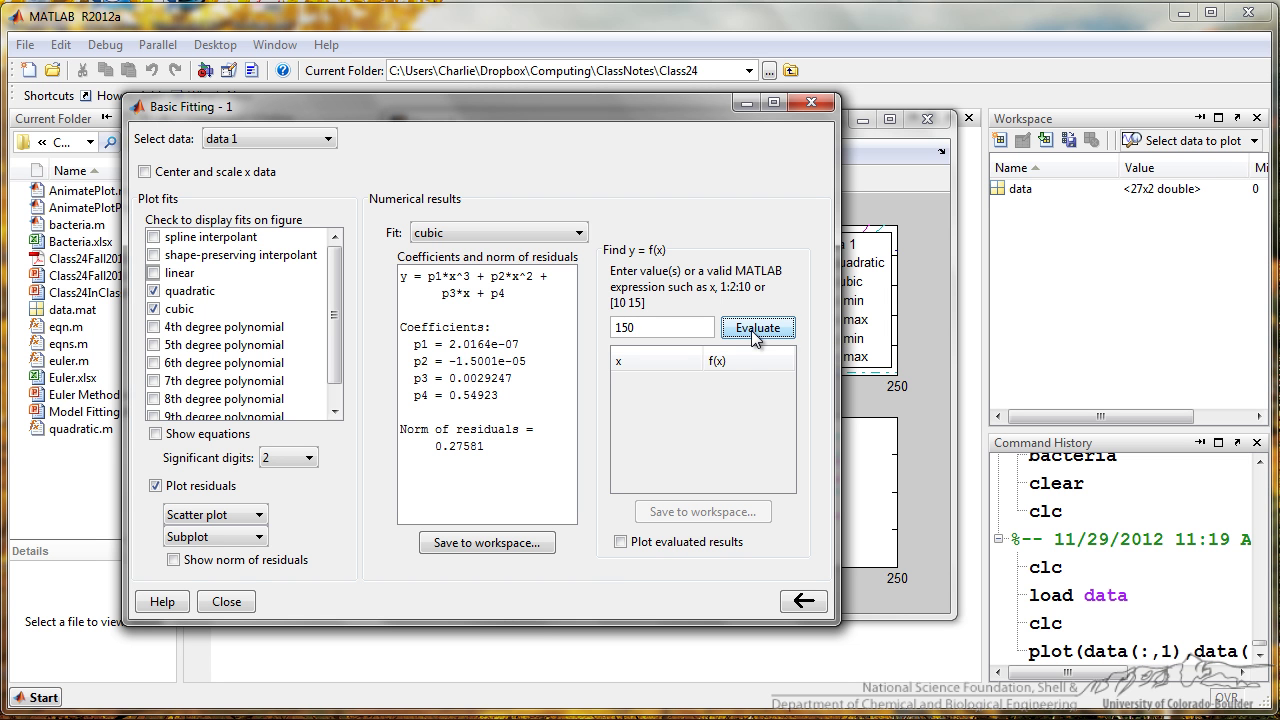
click(621, 542)
Rearrange the Basic Fitting dialog and Figure 1 windows so both are visible
drag(695, 112, 615, 134)
drag(778, 118, 946, 108)
click(651, 615)
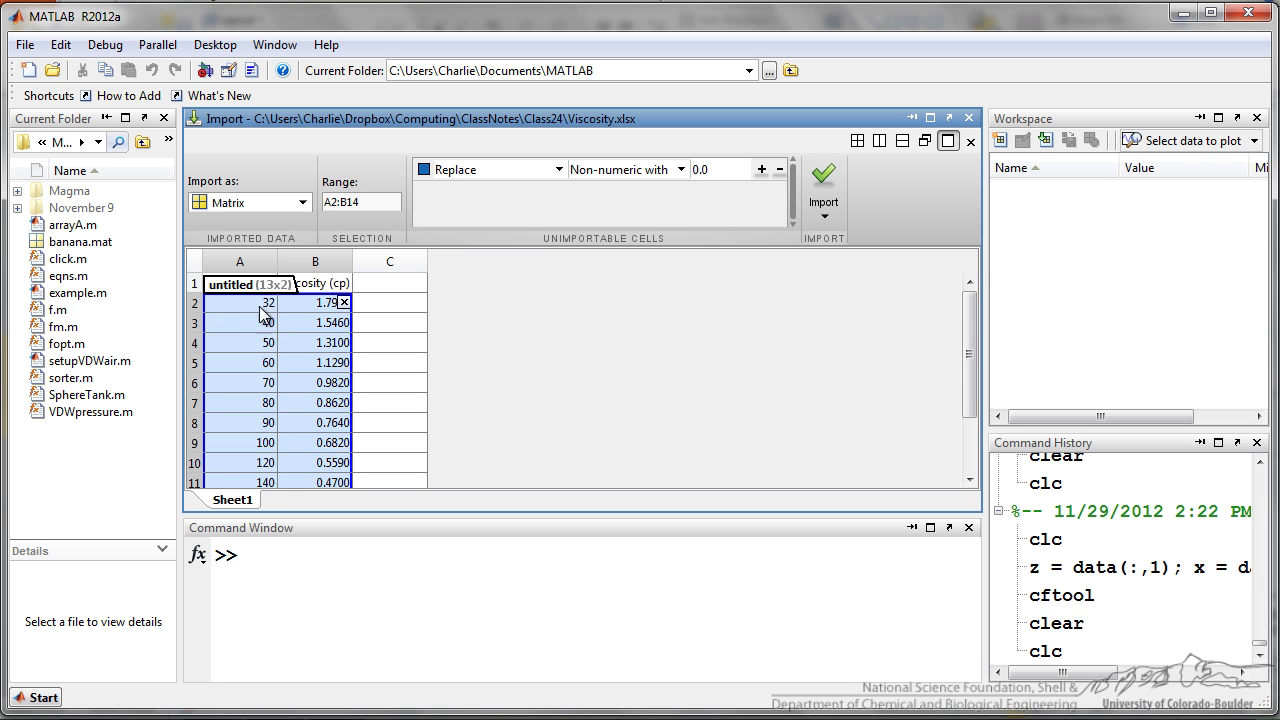
Import the range as variable viscosity, split it into x = viscosity(:,1) and y = viscosity(:,2), and run cftool
click(821, 175)
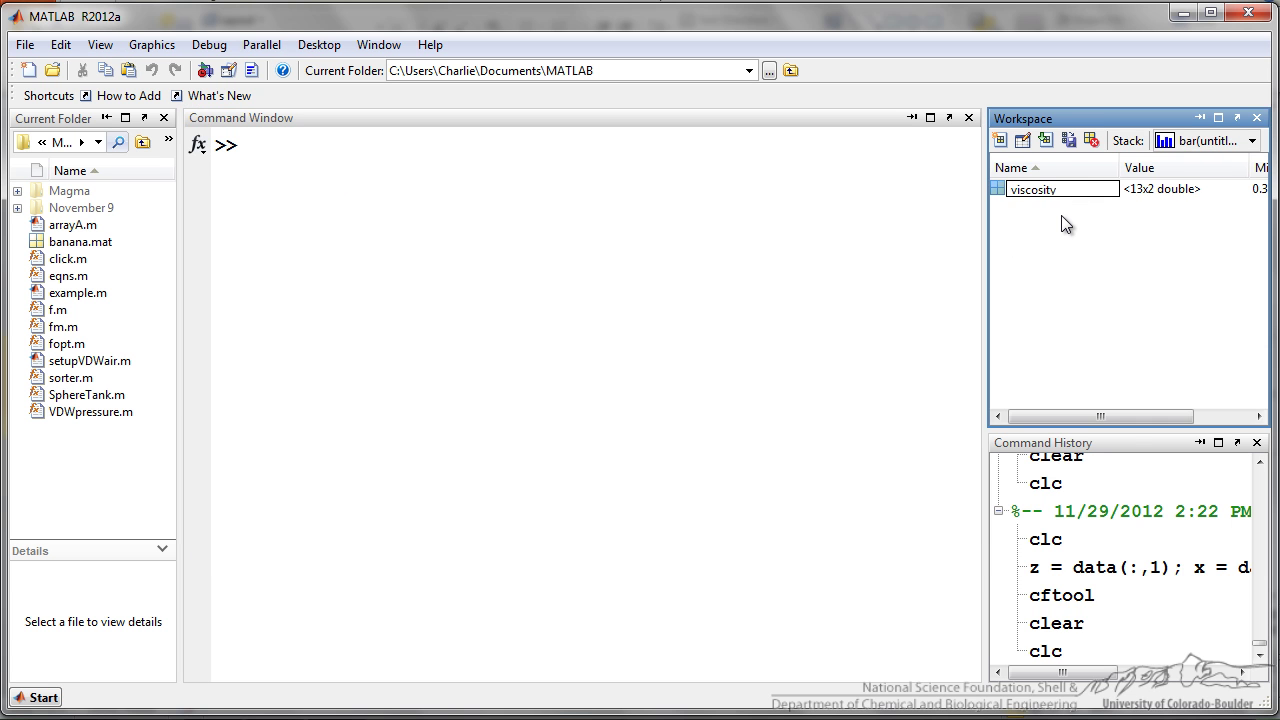
key(Return)
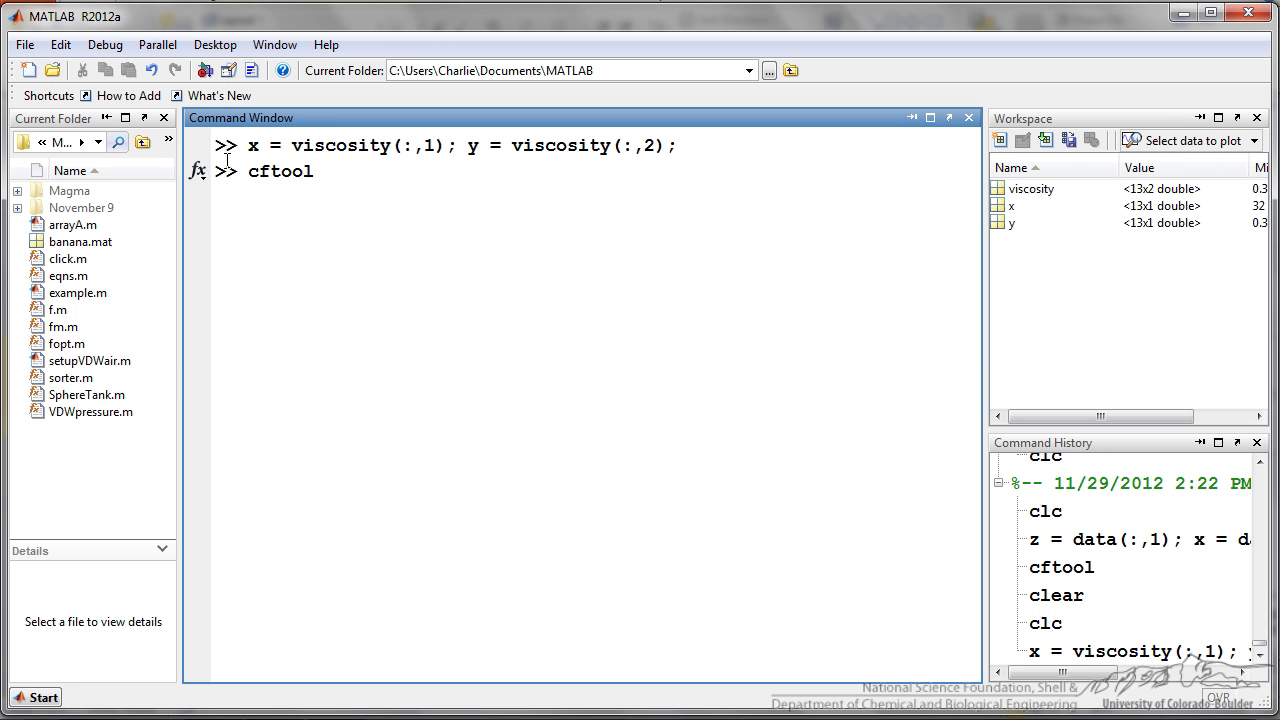
drag(248, 146, 680, 146)
click(260, 148)
click(323, 176)
key(Return)
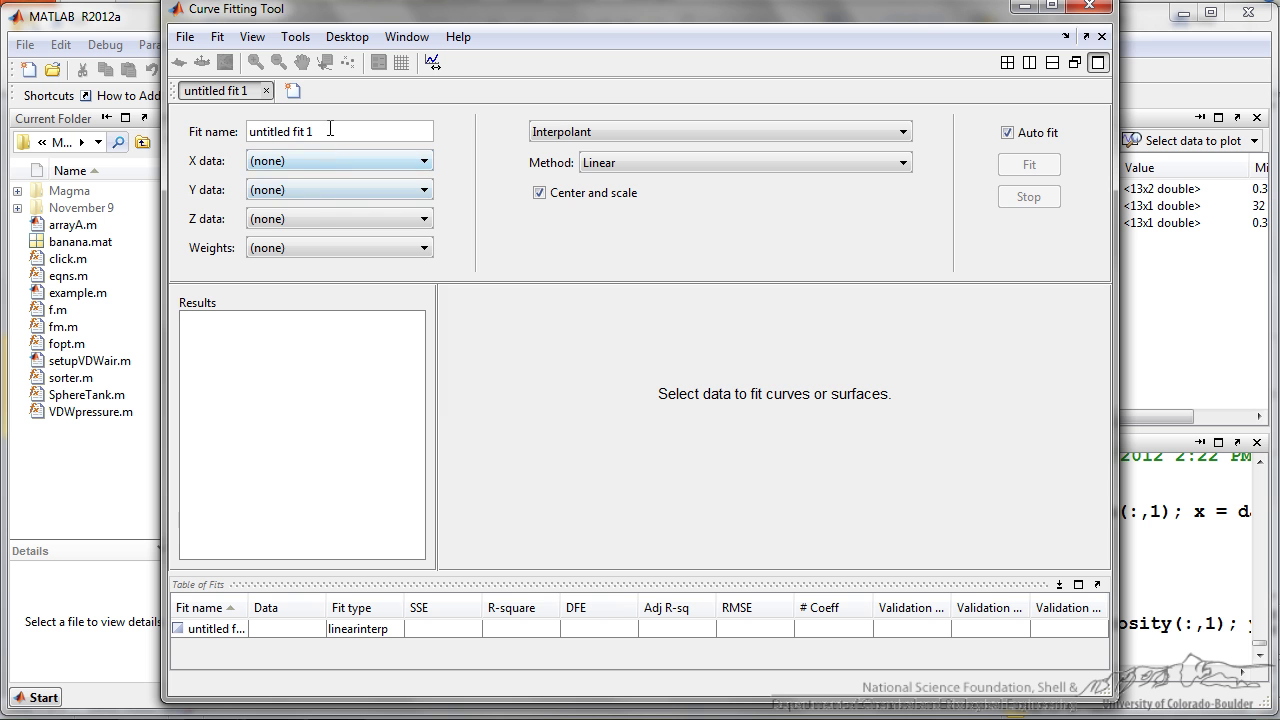
Fit a degree-1 Polynomial with X data x and Y data y, giving R-square 0.8514
click(300, 159)
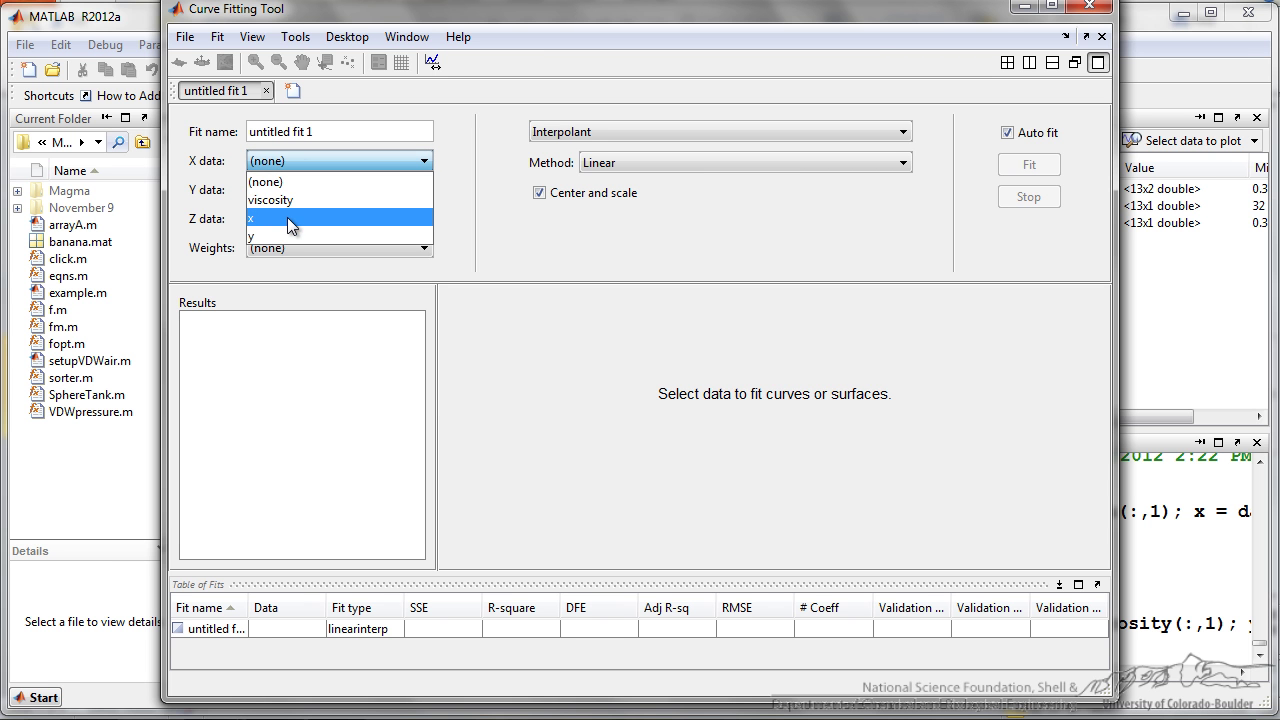
click(260, 217)
click(300, 189)
click(263, 268)
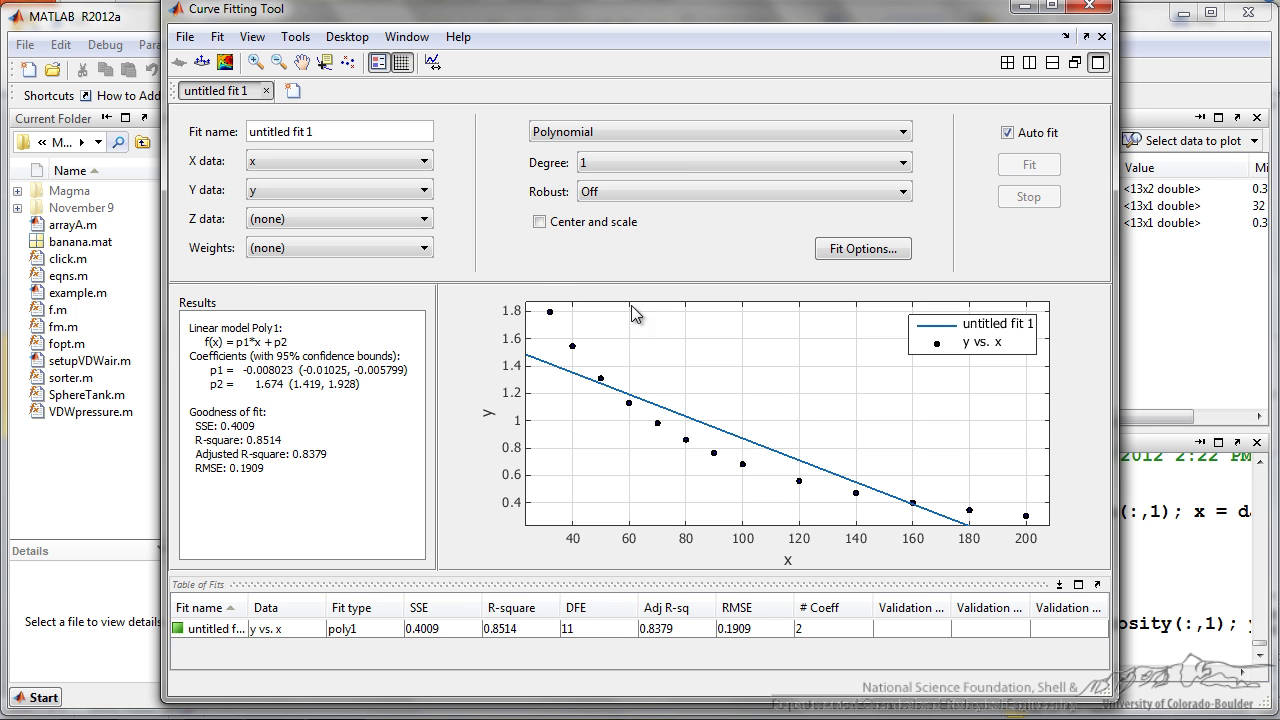
click(630, 130)
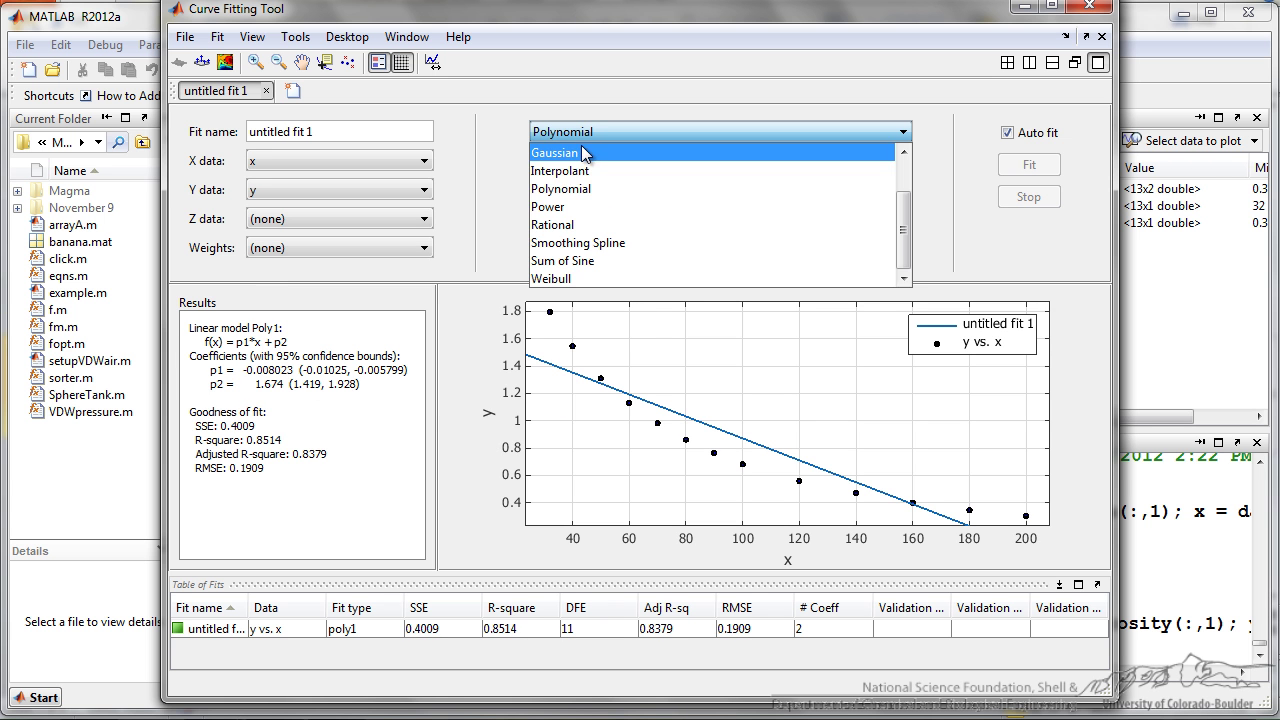
click(590, 136)
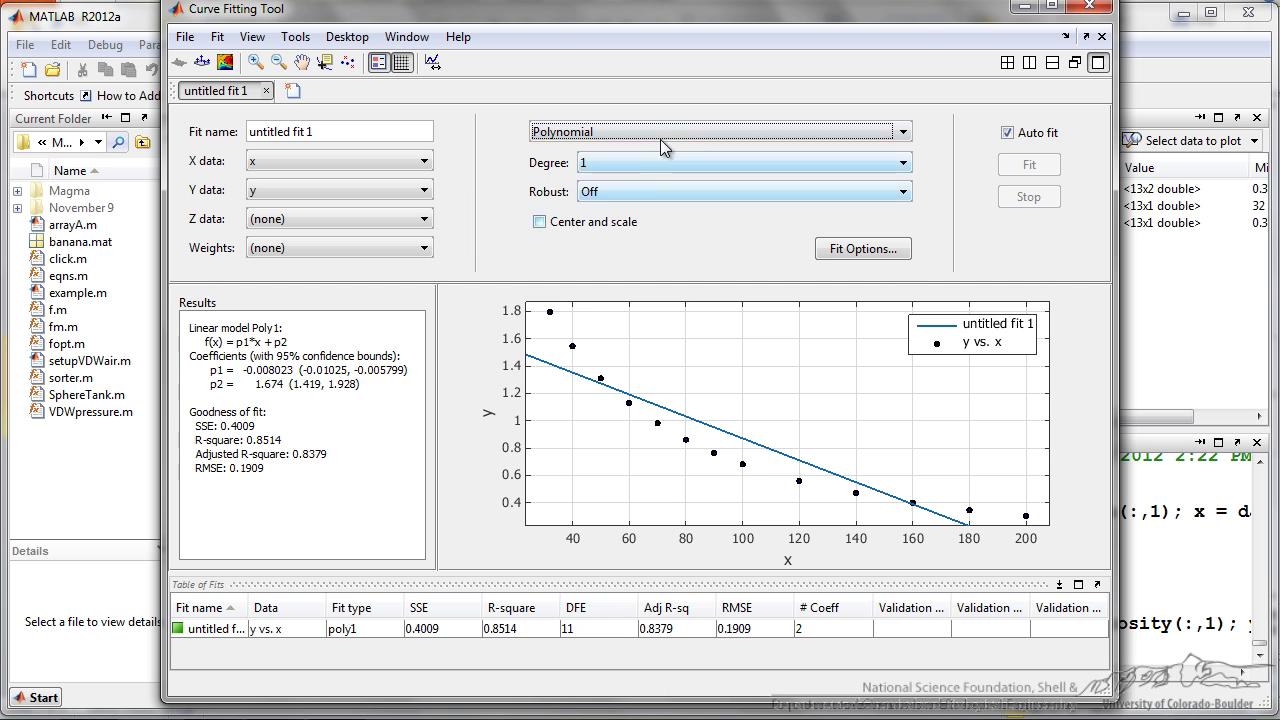
Raise the viscosity polynomial fit's degree to 2 and then to 3
click(643, 164)
click(627, 200)
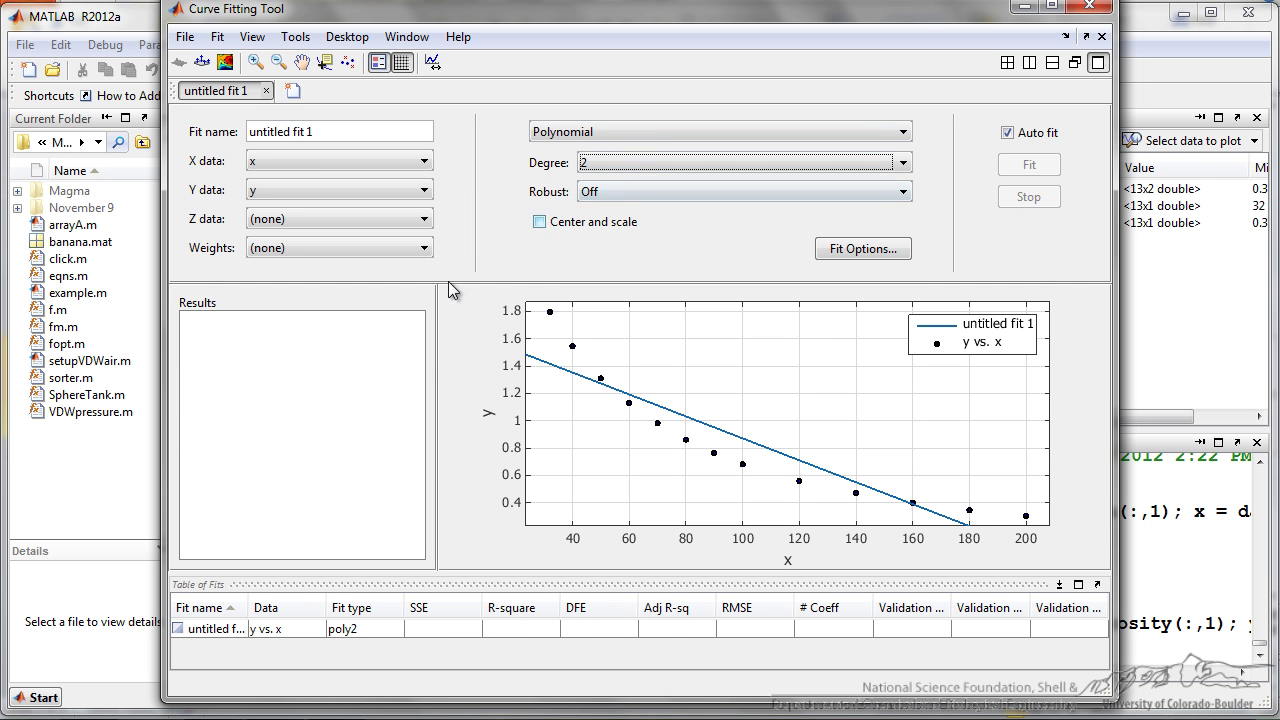
click(656, 167)
click(621, 212)
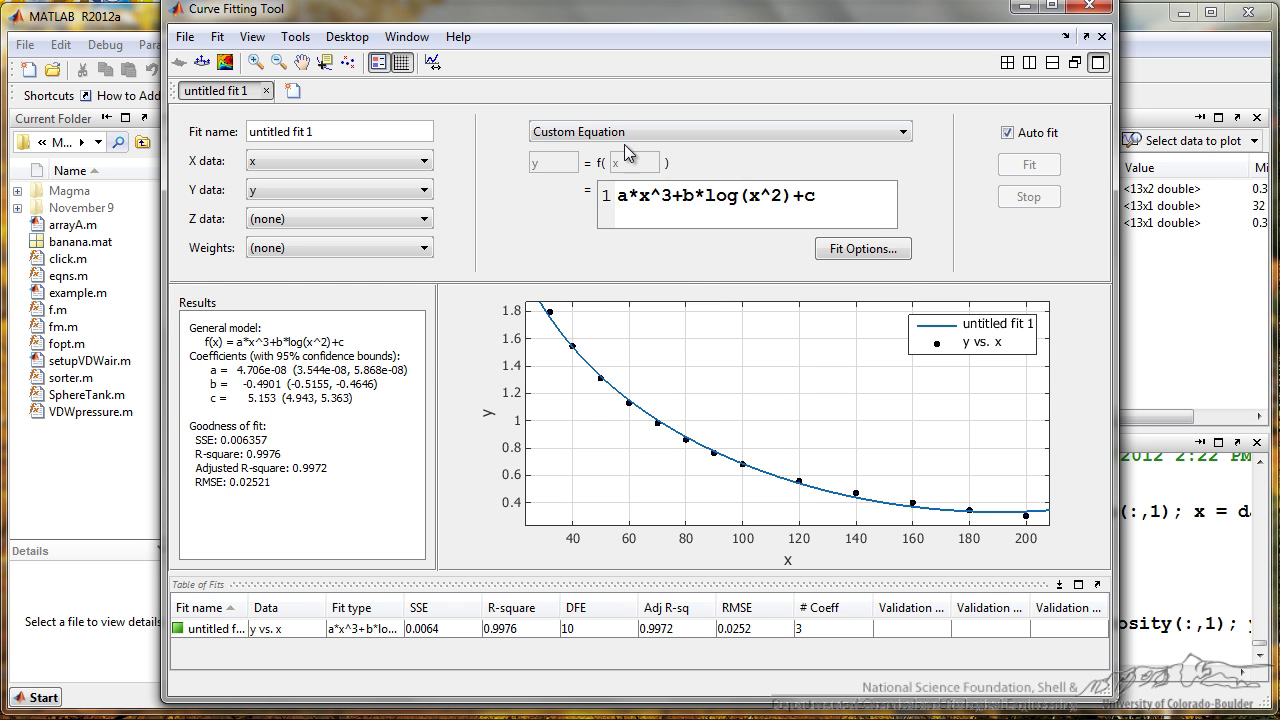
click(622, 134)
Switch the fit type to Custom Equation
click(548, 332)
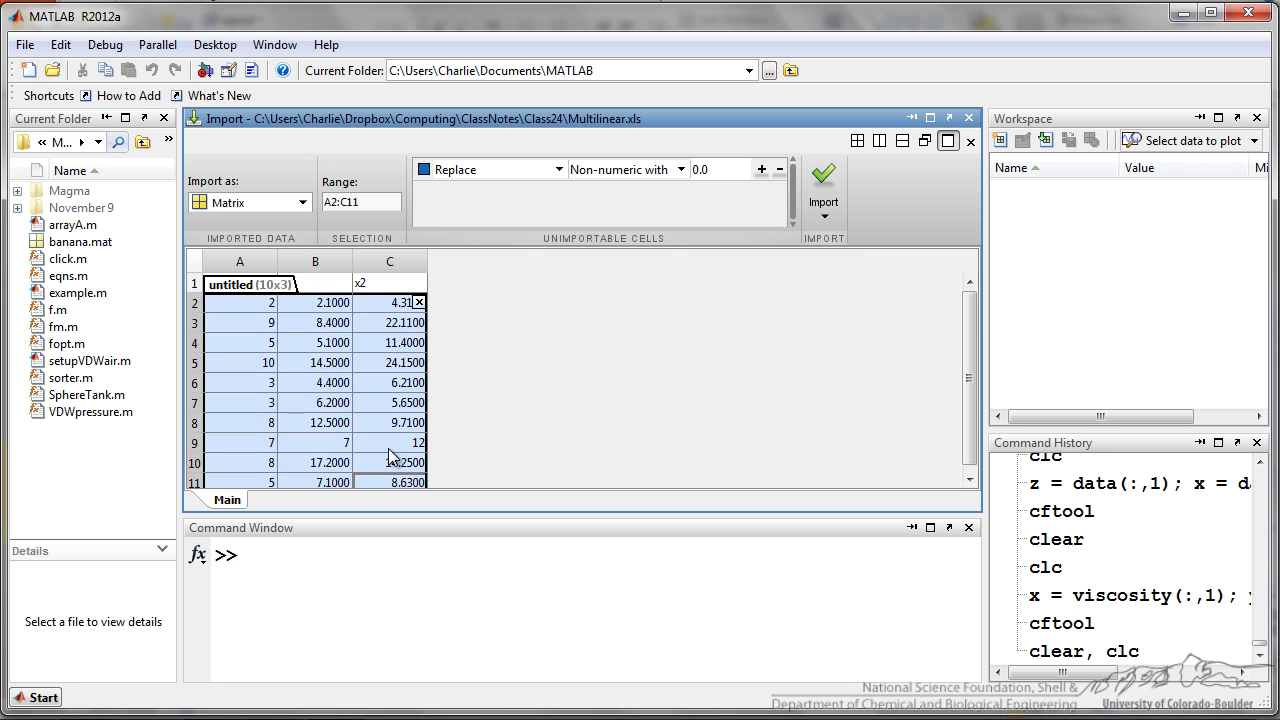
Import the A2:C11 range as a matrix variable named data
click(823, 178)
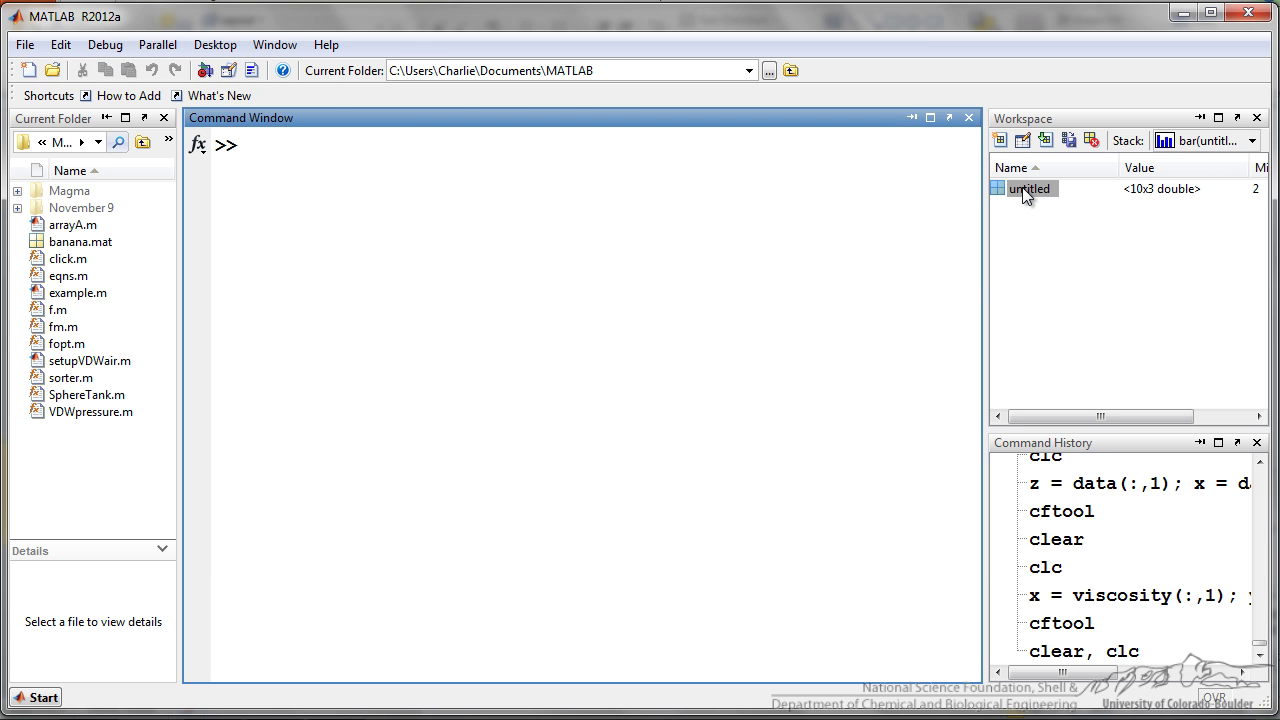
click(1030, 189)
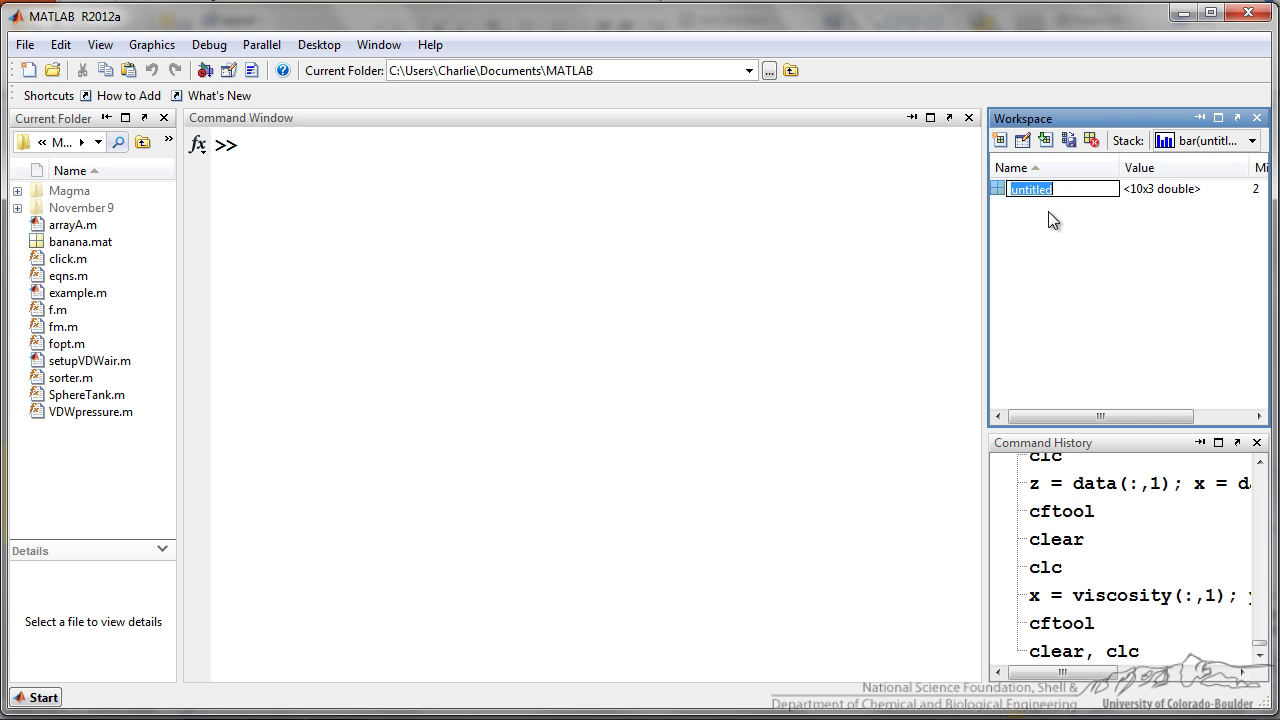
text(data)
key(Return)
Split data's columns with z = data(:,1); x = data(:,2); y = data(:,3);
click(253, 150)
text(z = data(:,1); x = data(:,2); y = data(:,3);)
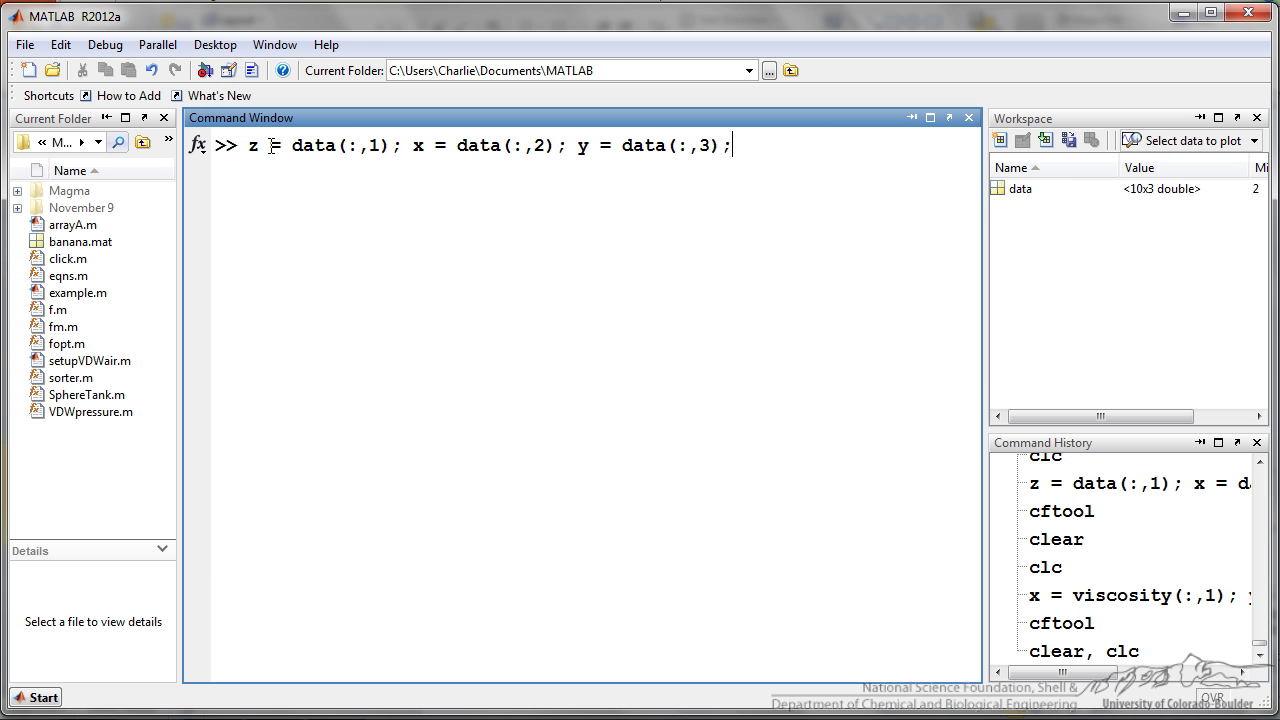
drag(238, 145, 730, 149)
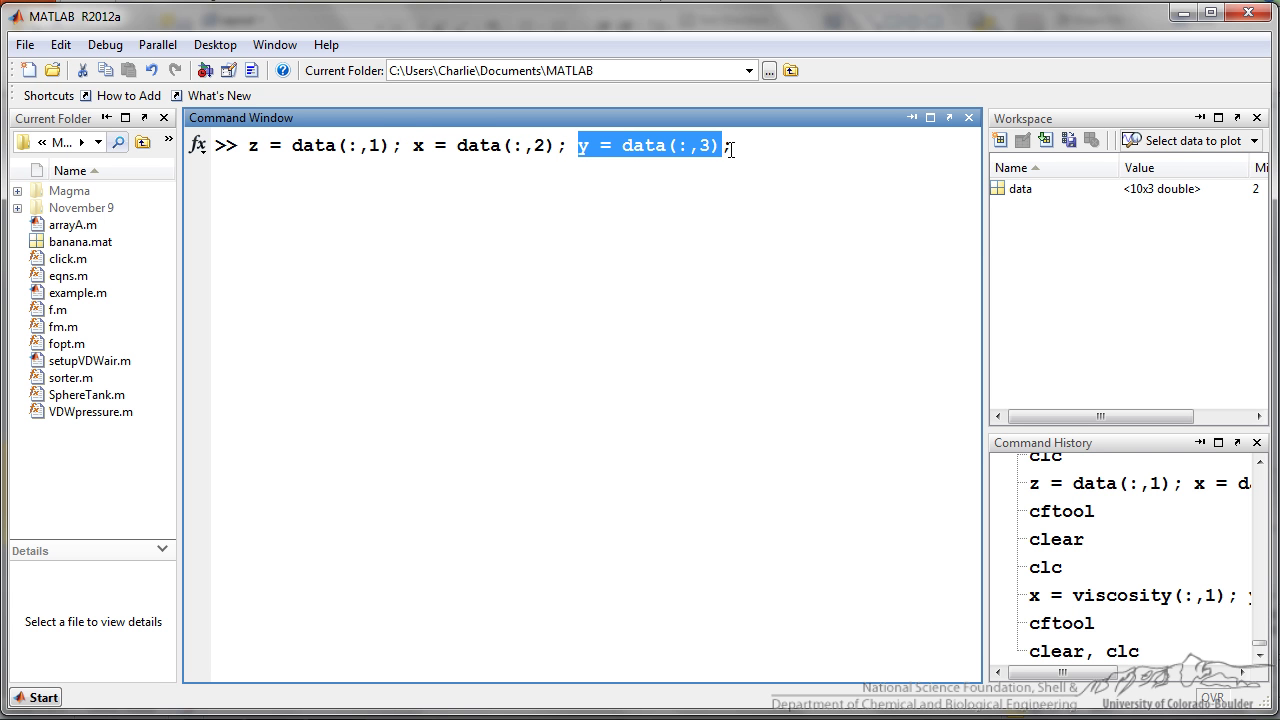
key(Return)
Run cftool to fit z against x and y, and rotate the 3-D plot side-on
text(cftool)
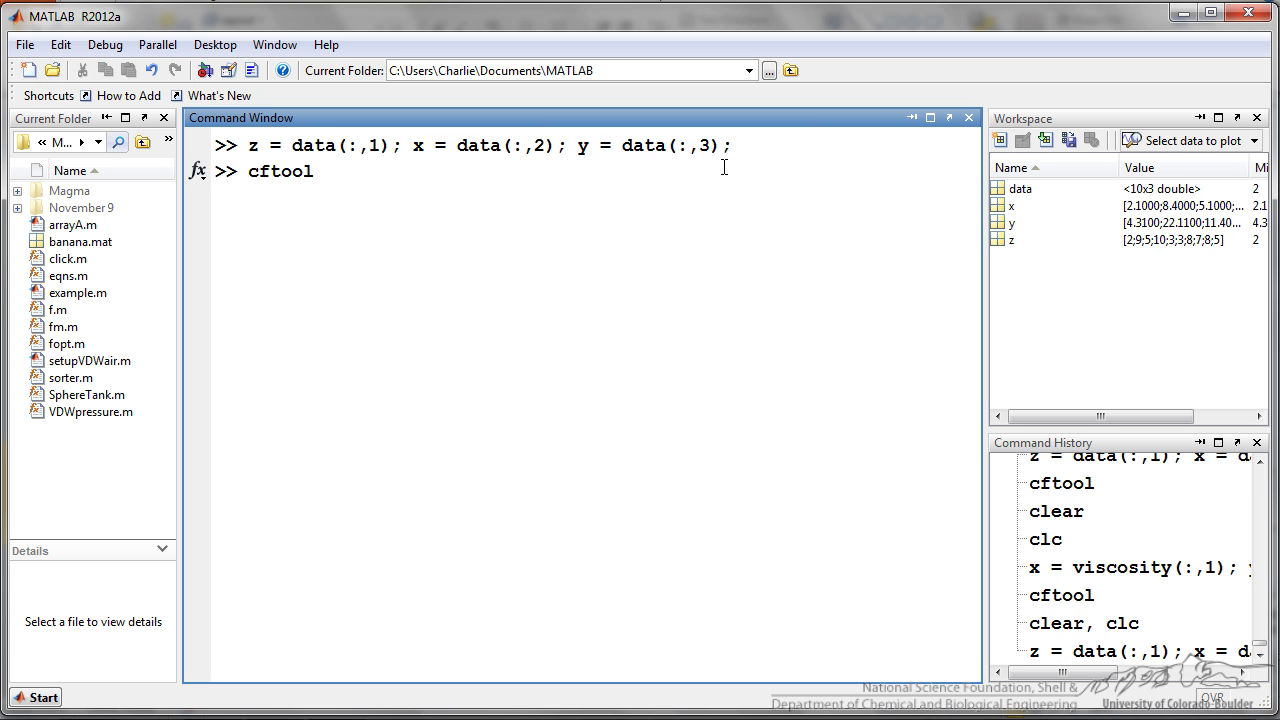
key(Return)
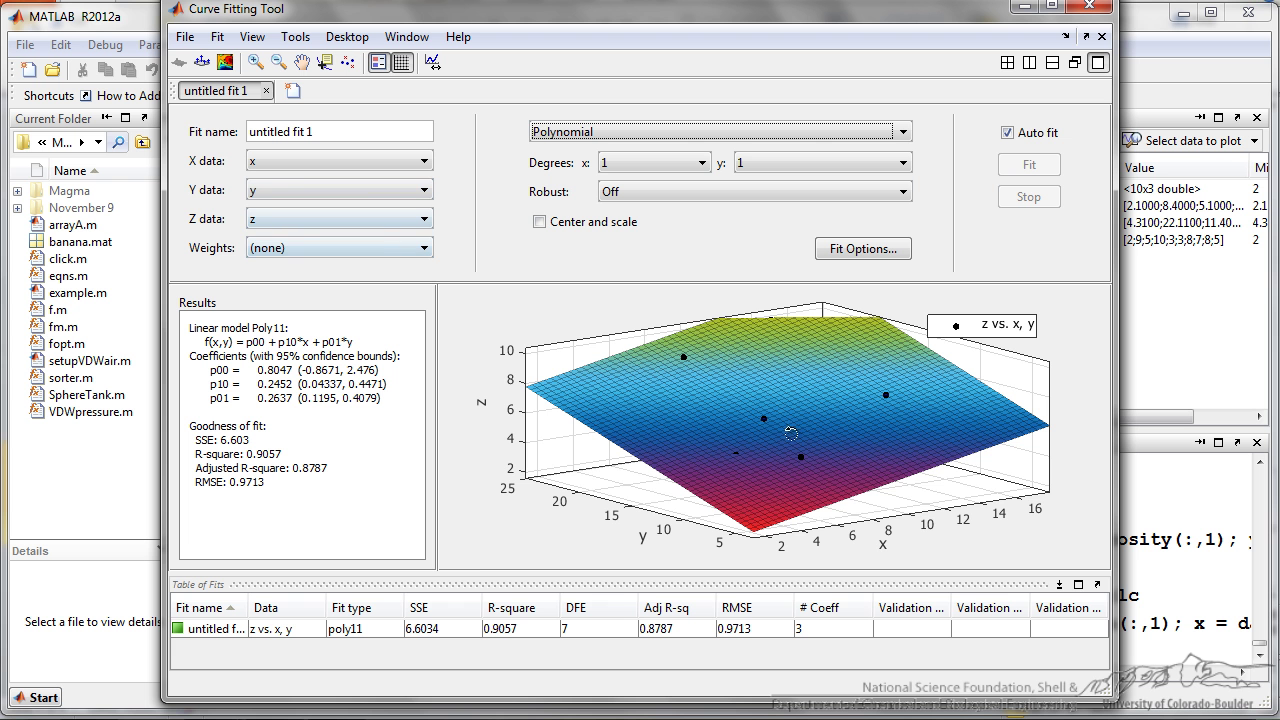
click(835, 428)
drag(835, 428, 796, 390)
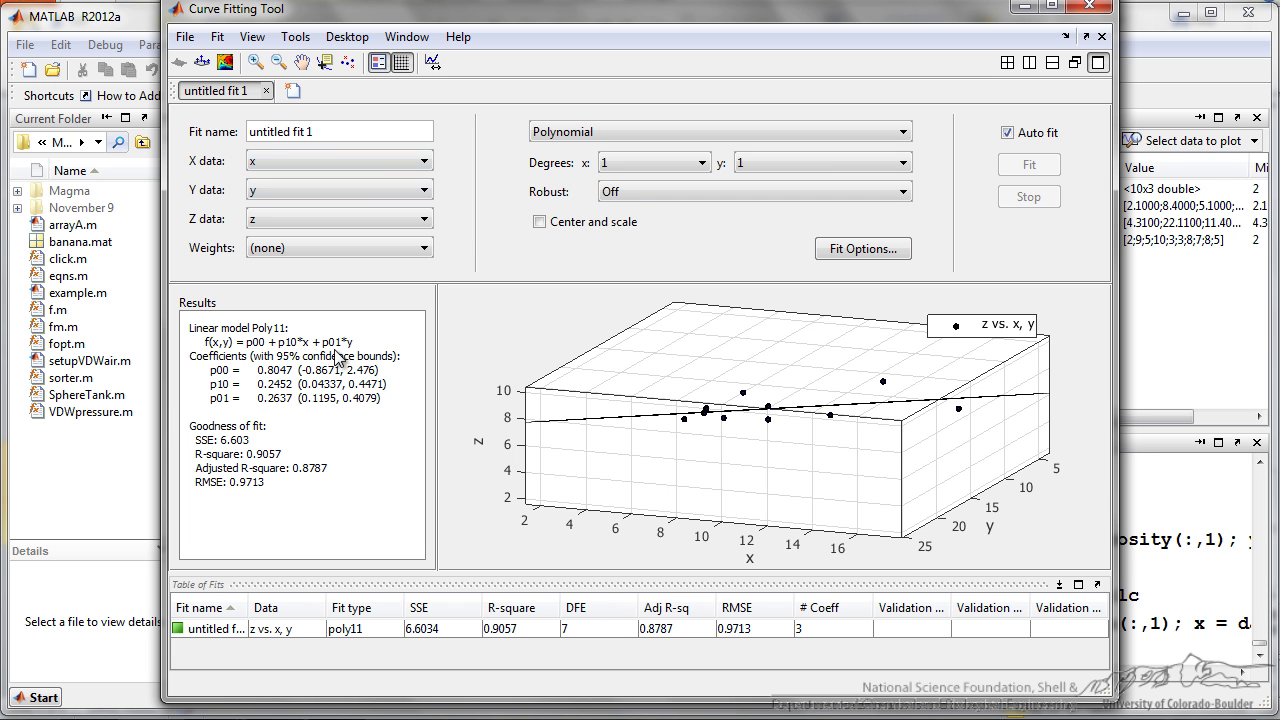
Rename the plane fit to 'First Order'
triple_click(282, 134)
text(First Order)
key(Return)
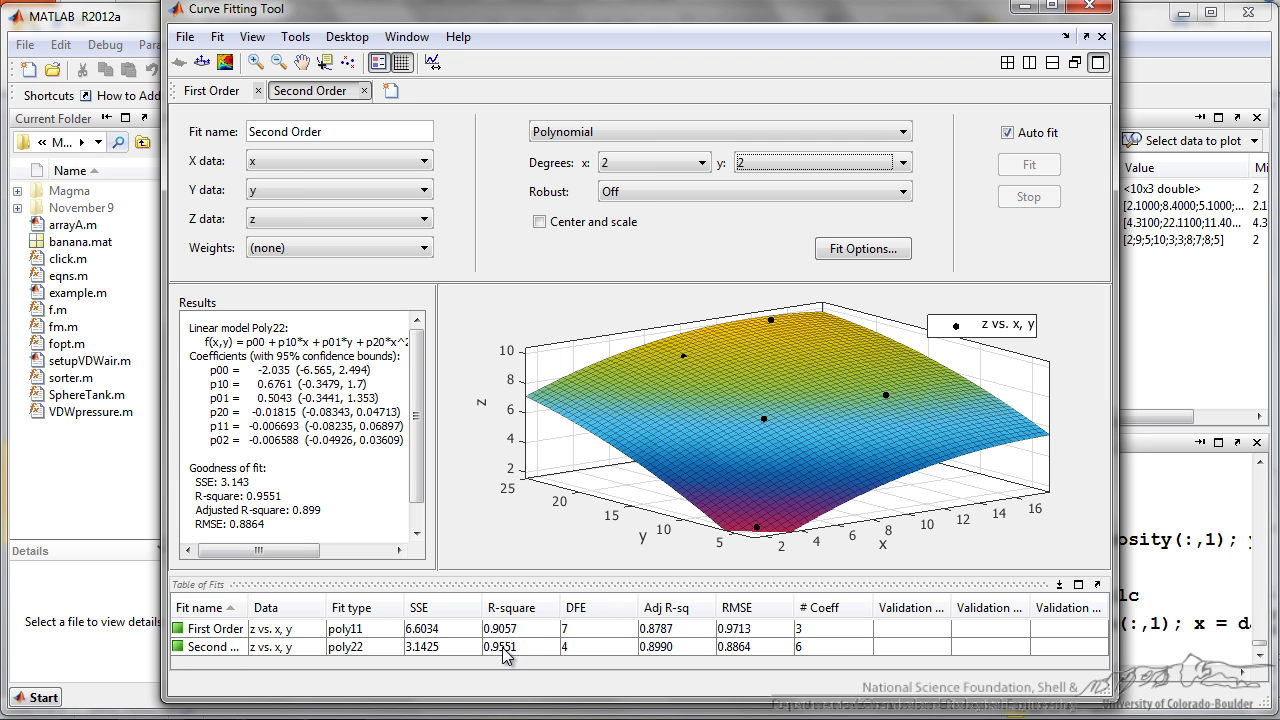
click(607, 136)
Use the Custom Equation a*x^2+b*y^2+c*x*y+d and rotate the 3-D surface side-on
click(603, 153)
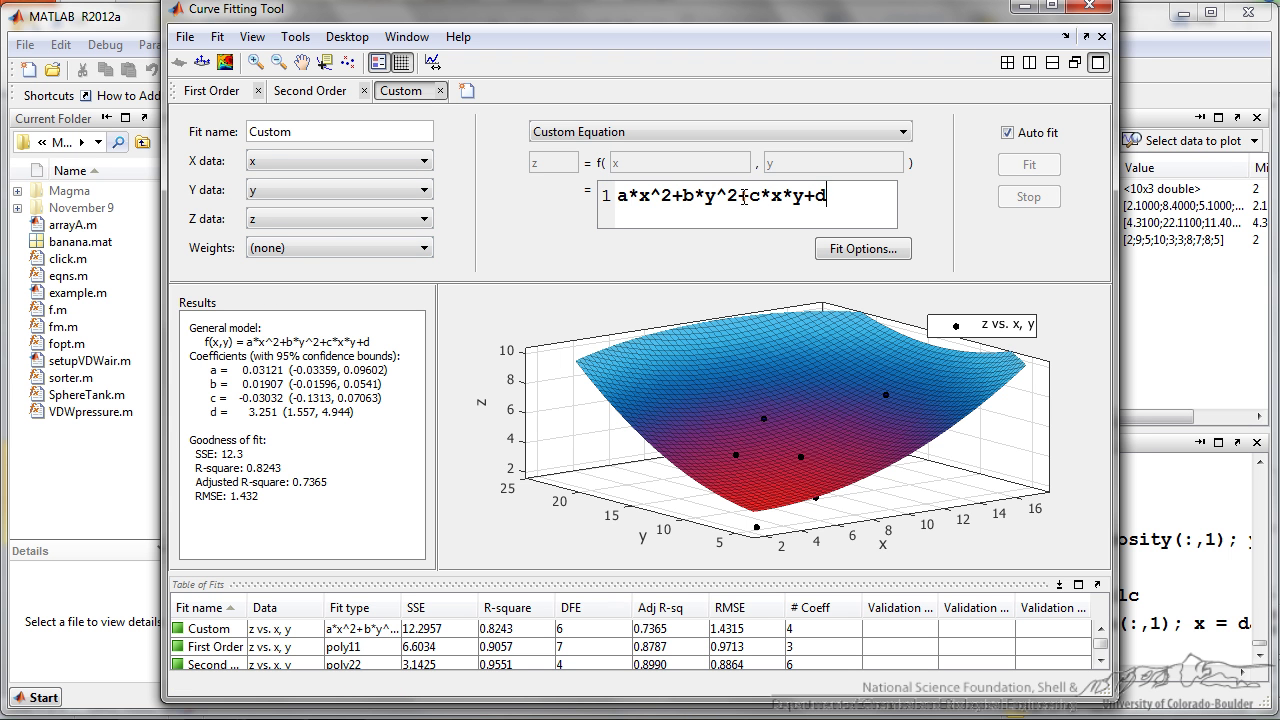
drag(749, 201, 805, 199)
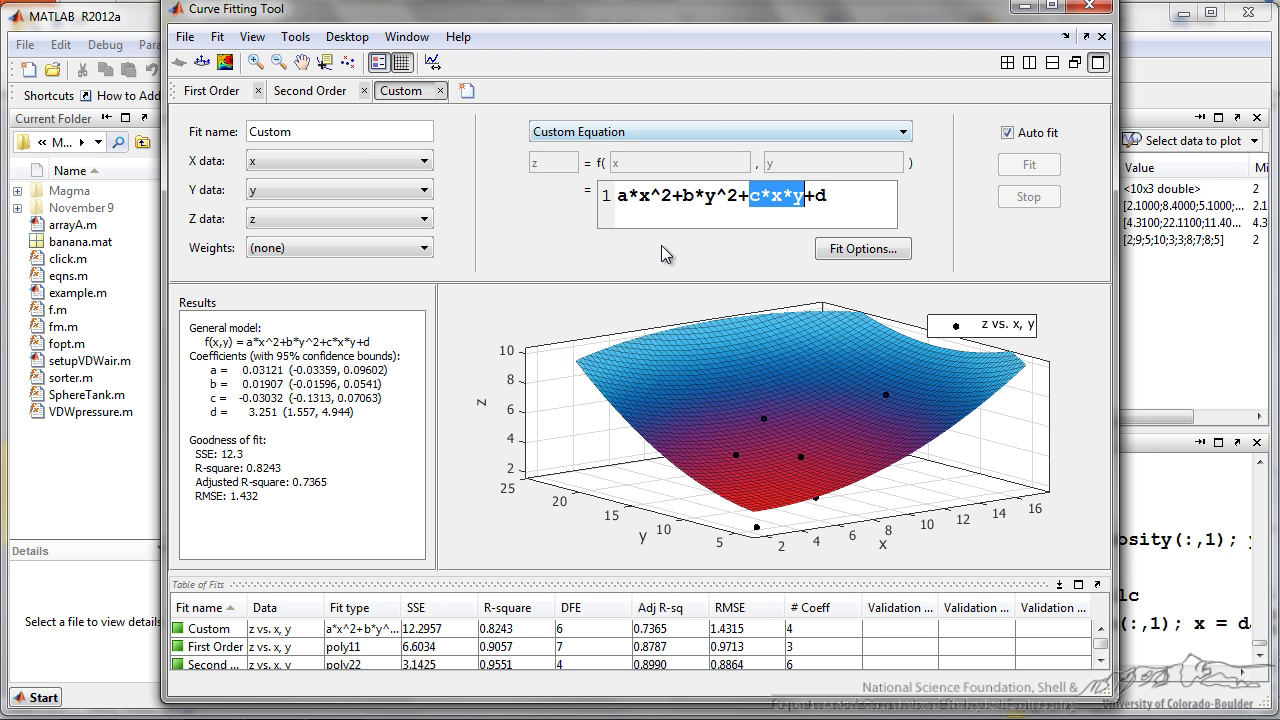
click(790, 428)
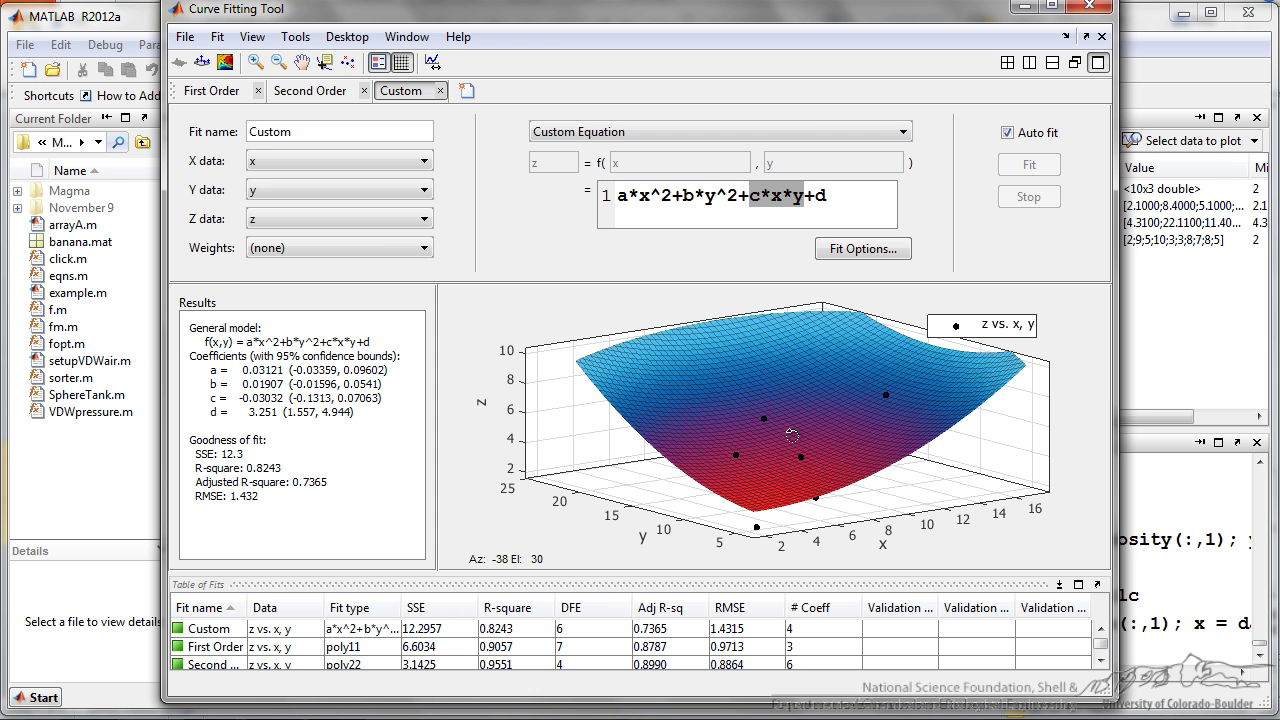
drag(790, 428, 757, 470)
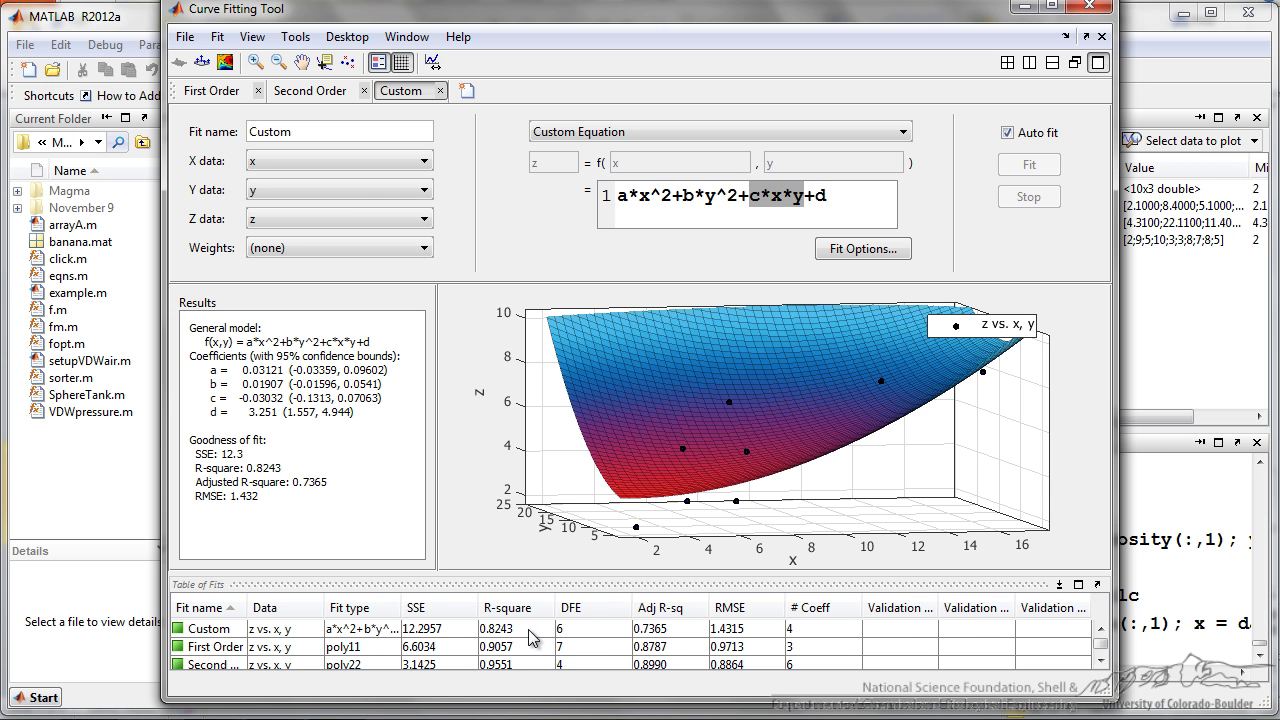
Compare the Custom and Second Order fit statistics, then view the rotated poly22 surface (adjusted R-square 0.899)
click(667, 632)
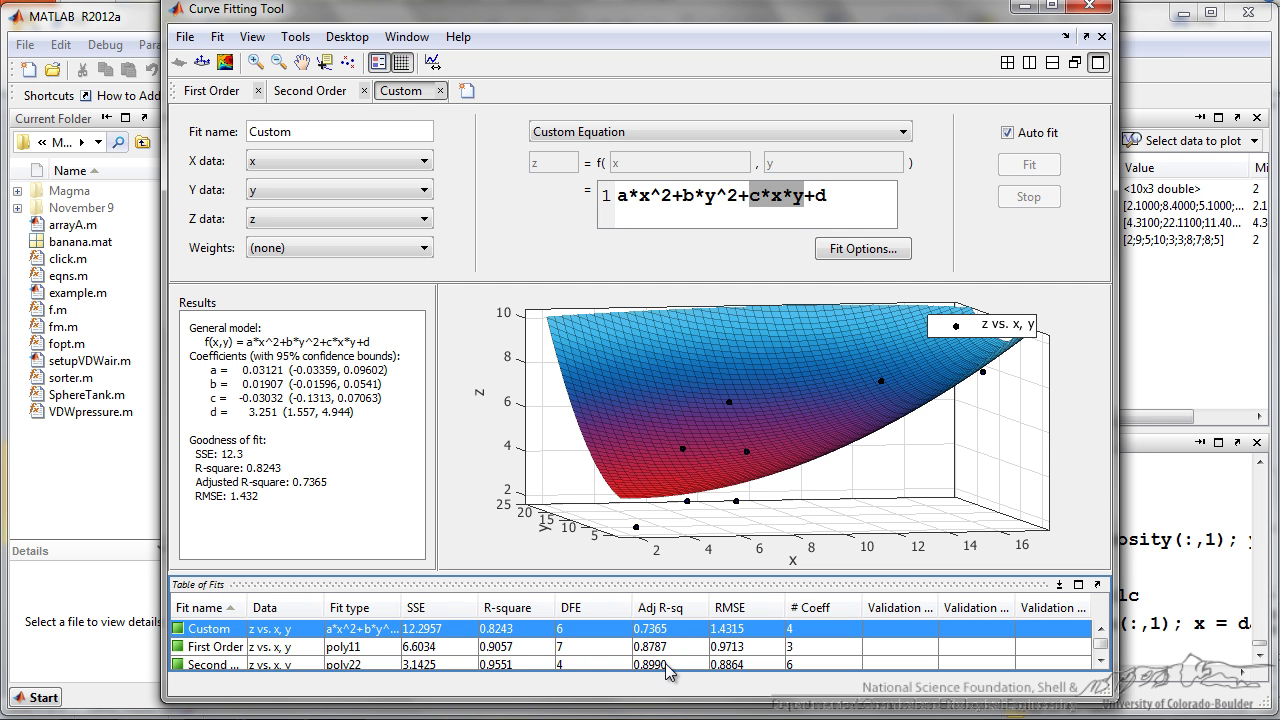
click(667, 665)
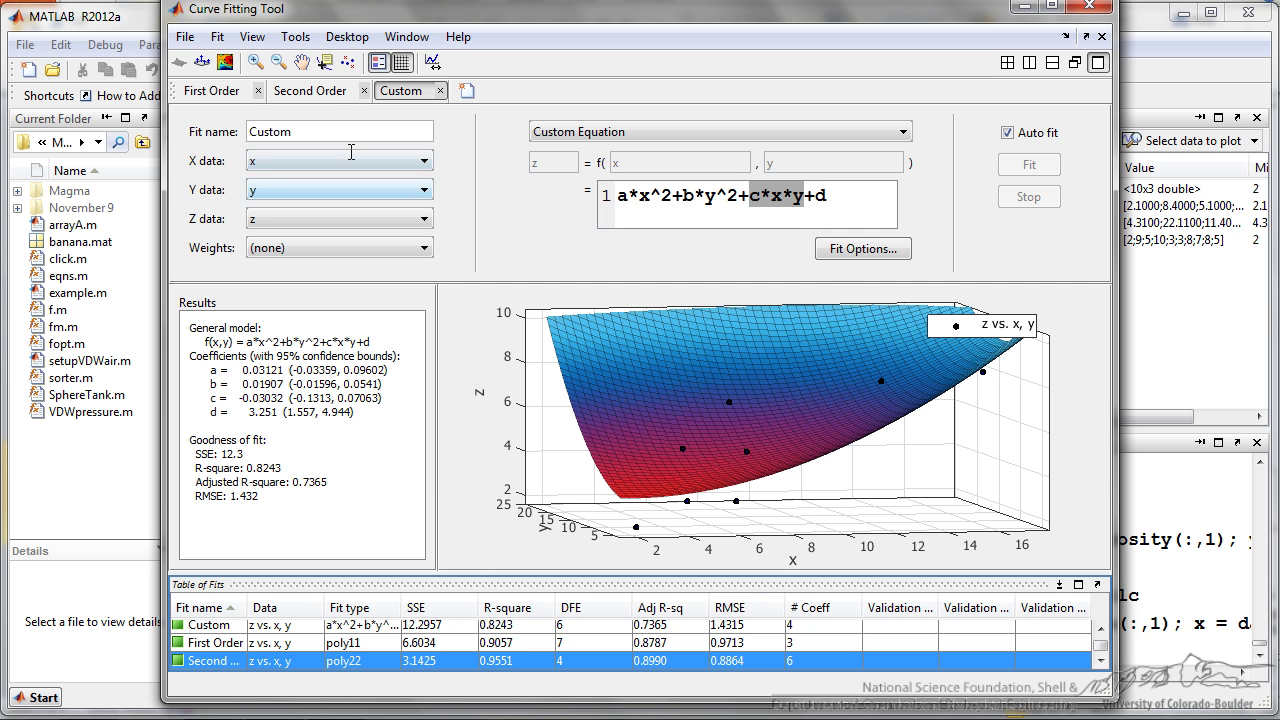
click(310, 90)
drag(797, 458, 779, 410)
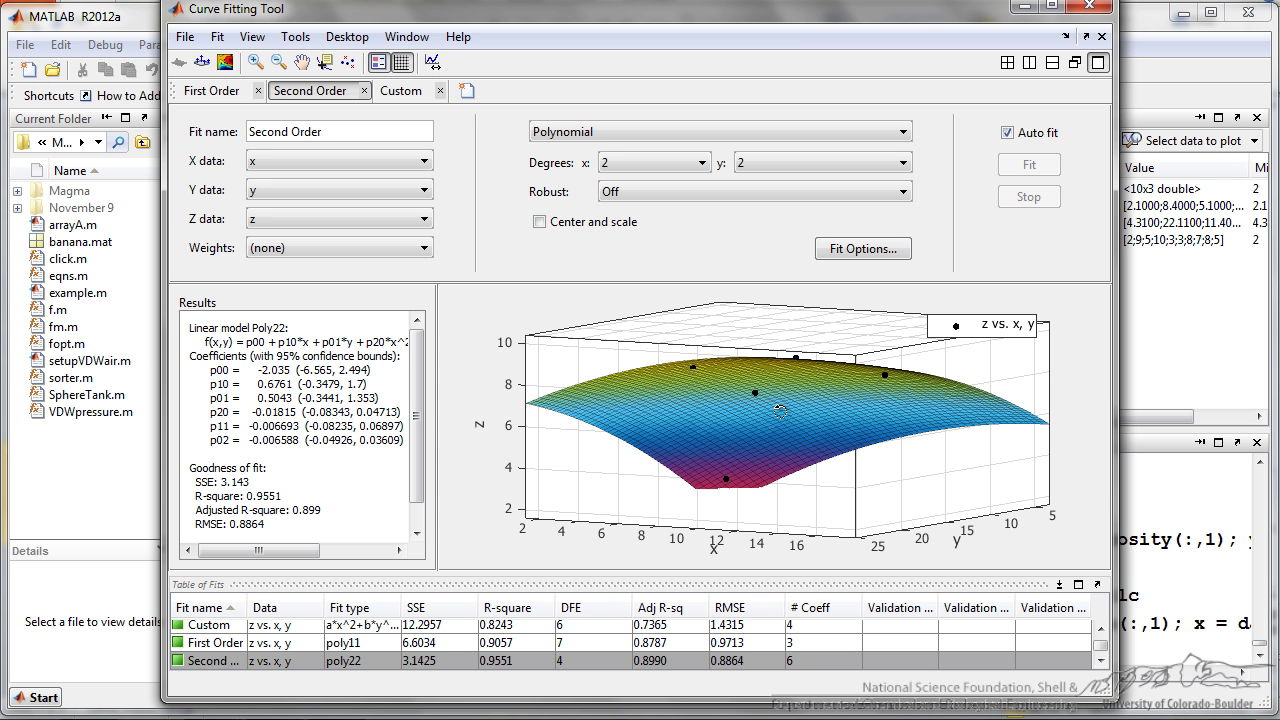